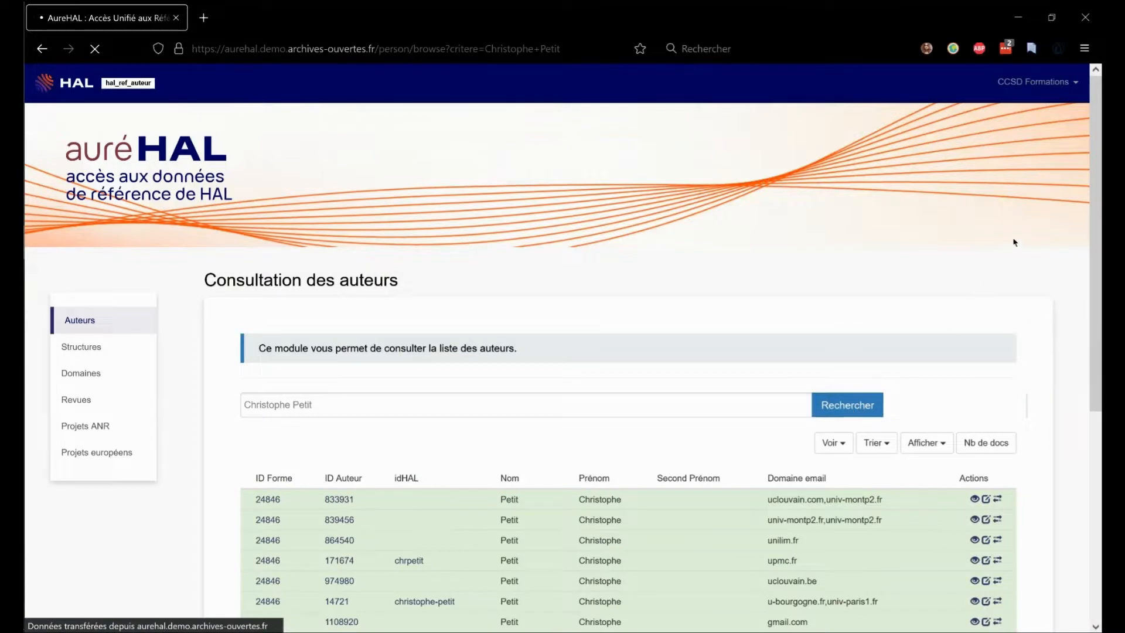
- Open merge management for the author entry with the univ-montp2.fr,univ-montp2.fr domains and search the merge candidates by the same author's full name
scroll(999, 268, down, 3)
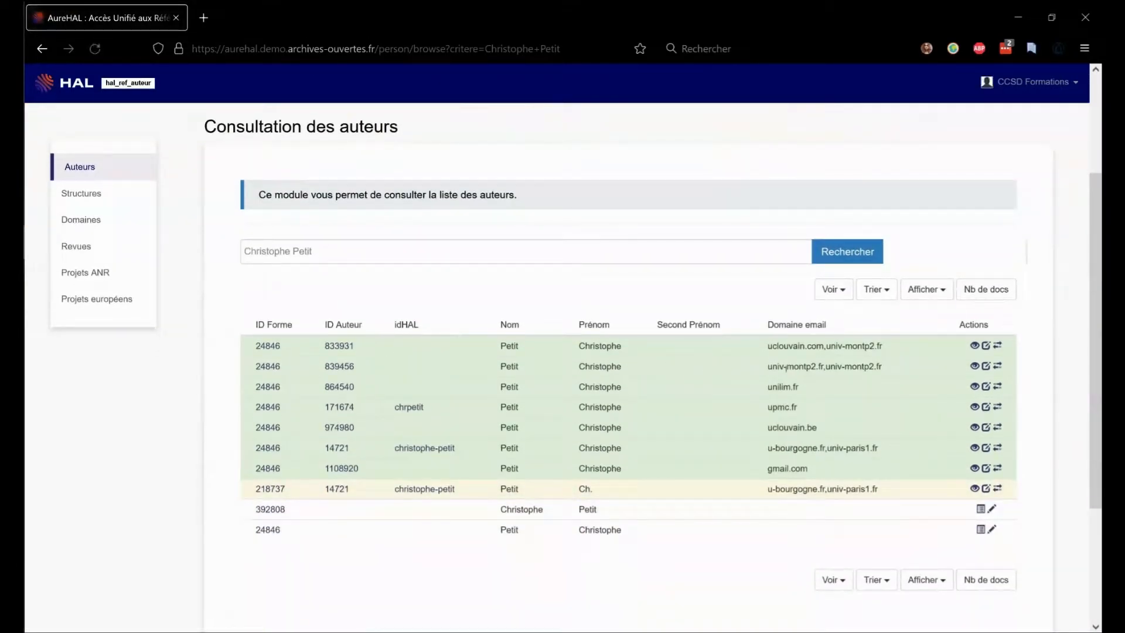
click(998, 367)
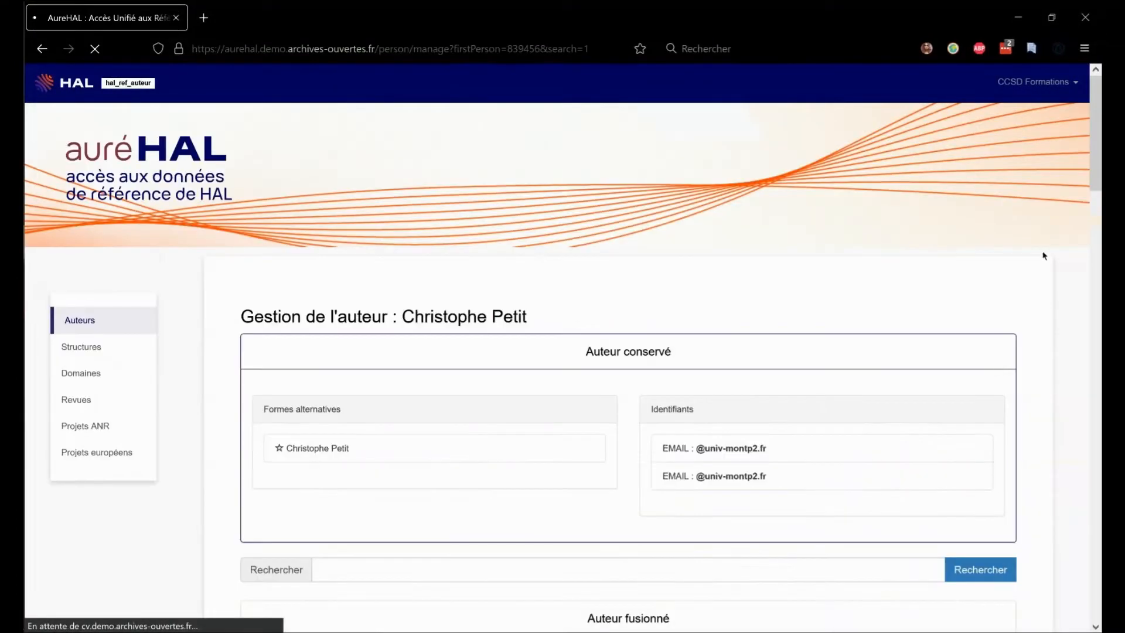
scroll(1043, 256, down, 3)
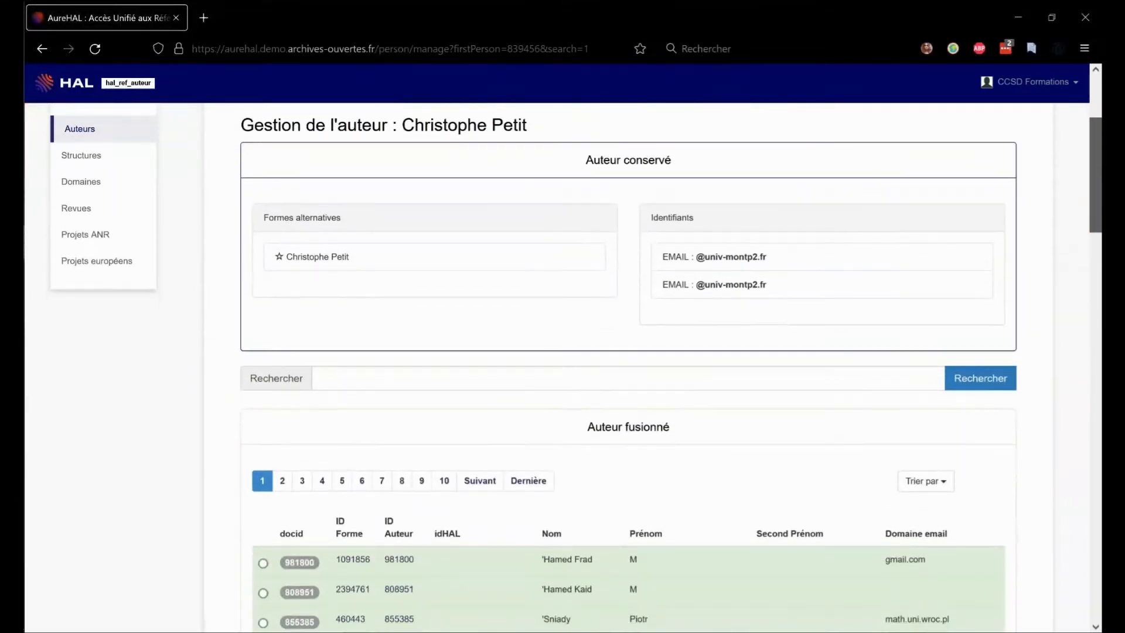
click(422, 375)
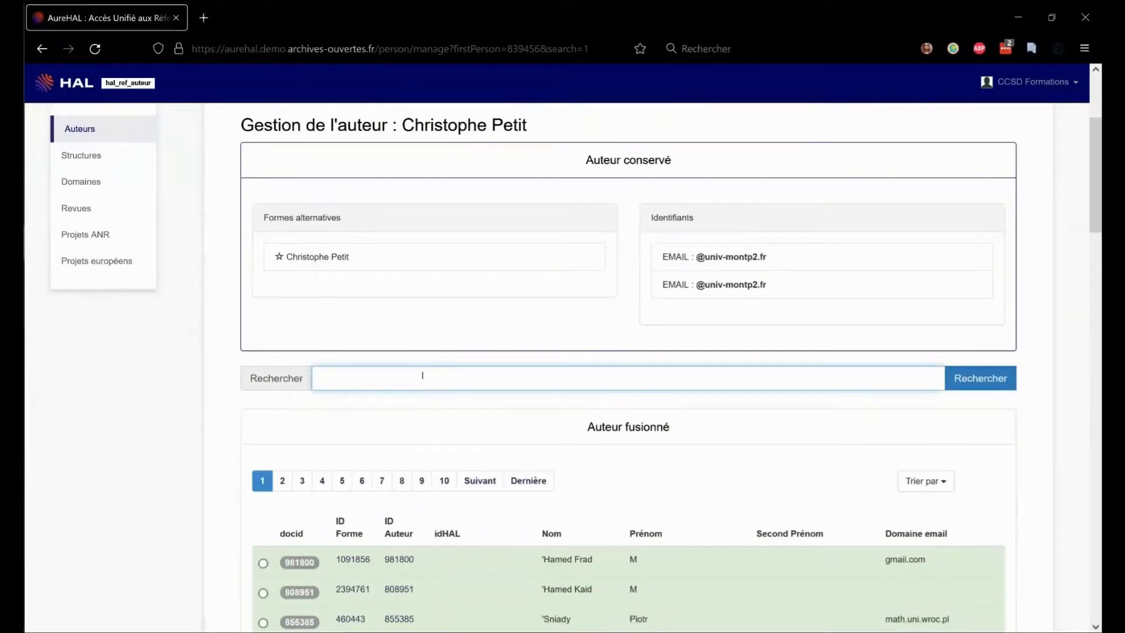
text(Christophe Petit)
click(987, 387)
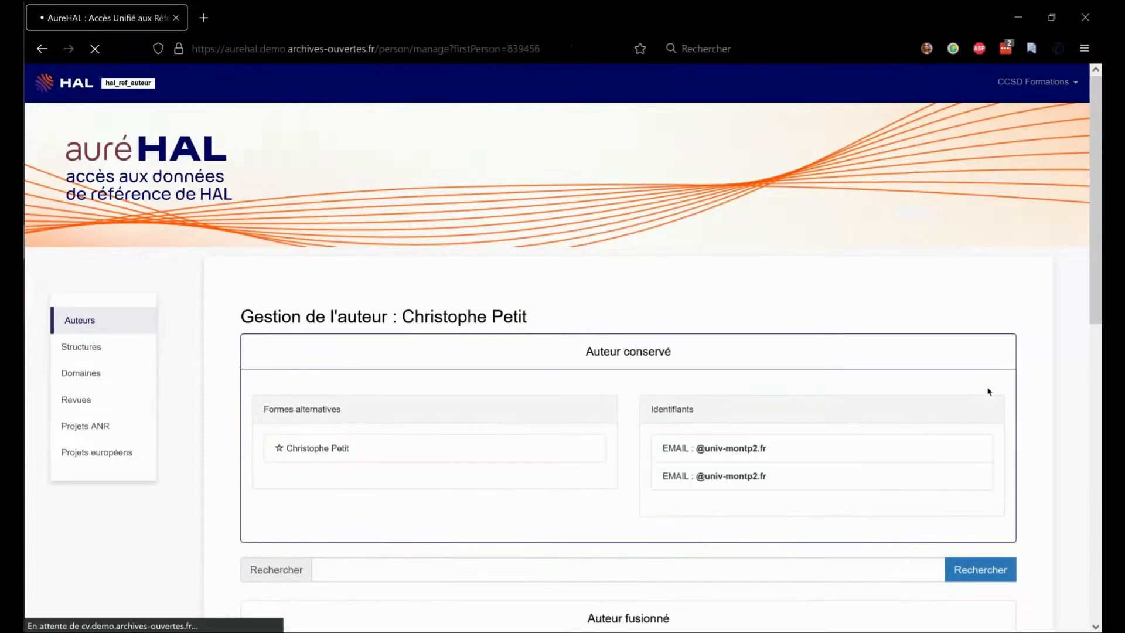
- Choose the candidate with the uclouvain.com,univ-montp2.fr domains as the author to merge or redistribute
scroll(1098, 153, down, 5)
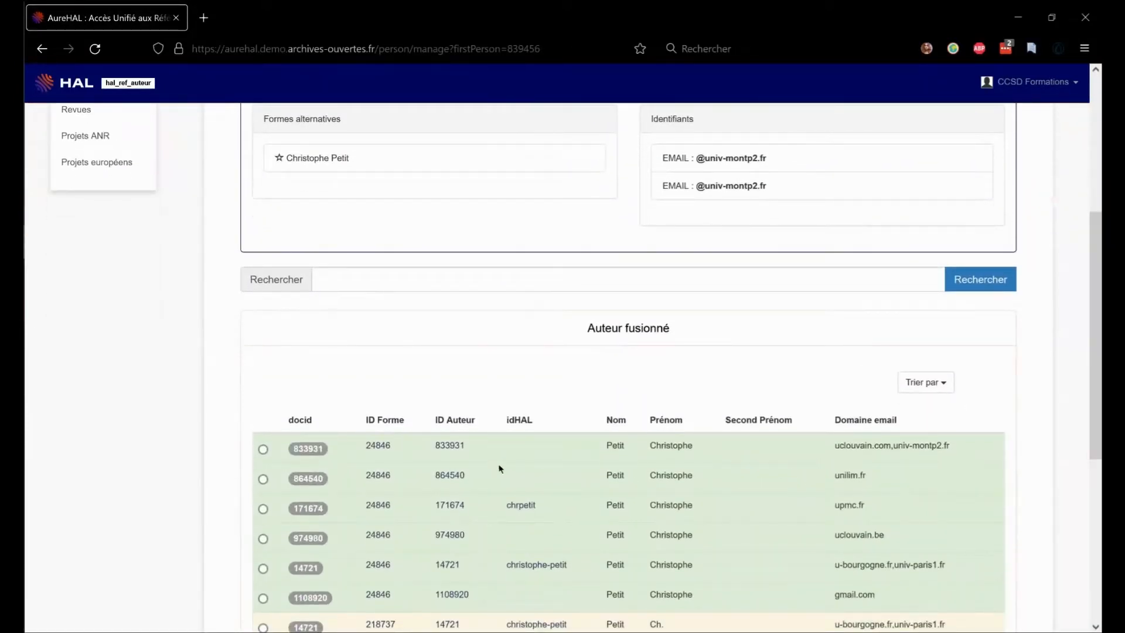
click(264, 449)
drag(1091, 286, 1091, 391)
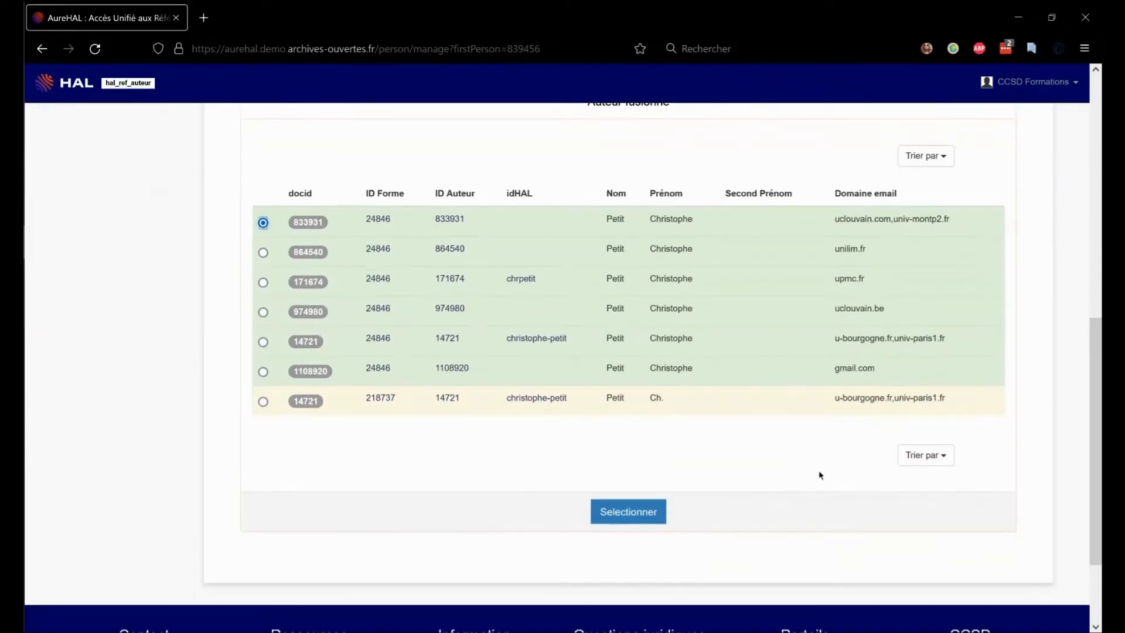
click(644, 518)
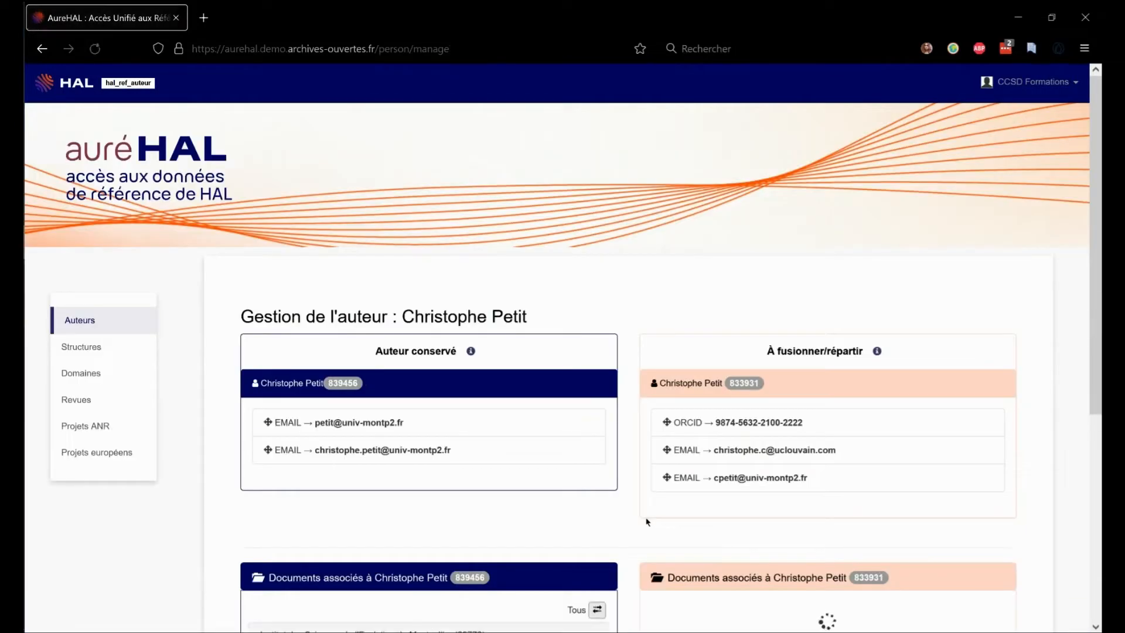
- Move the univ-montp2.fr e-mail identifier from the author to merge over to the retained author
scroll(731, 276, down, 4)
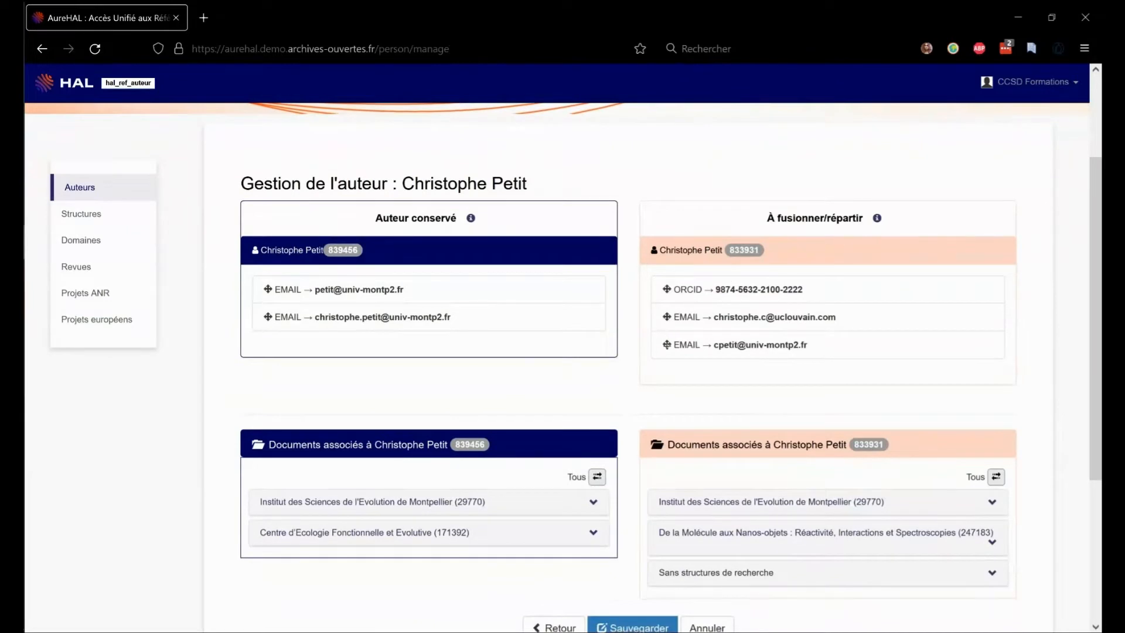
drag(732, 344, 264, 315)
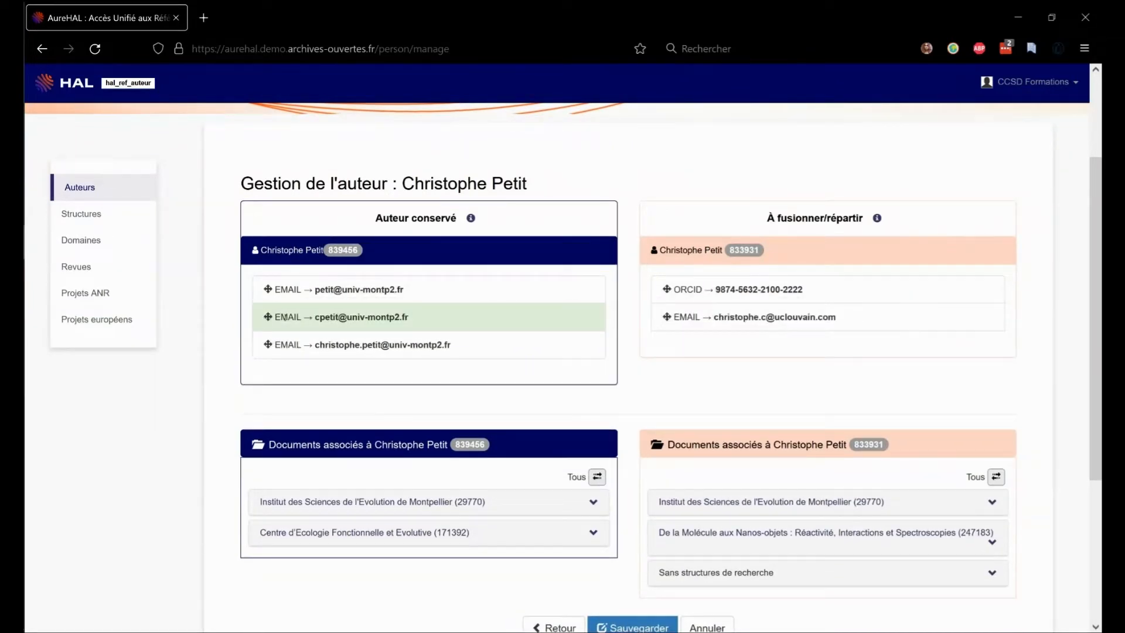
- Transfer the Nanos-objets (247183) document hal-01656972 to the retained author and the Centre d'Ecologie Fonctionnelle et Evolutive document halsde-00351636 to the other author
scroll(502, 359, down, 3)
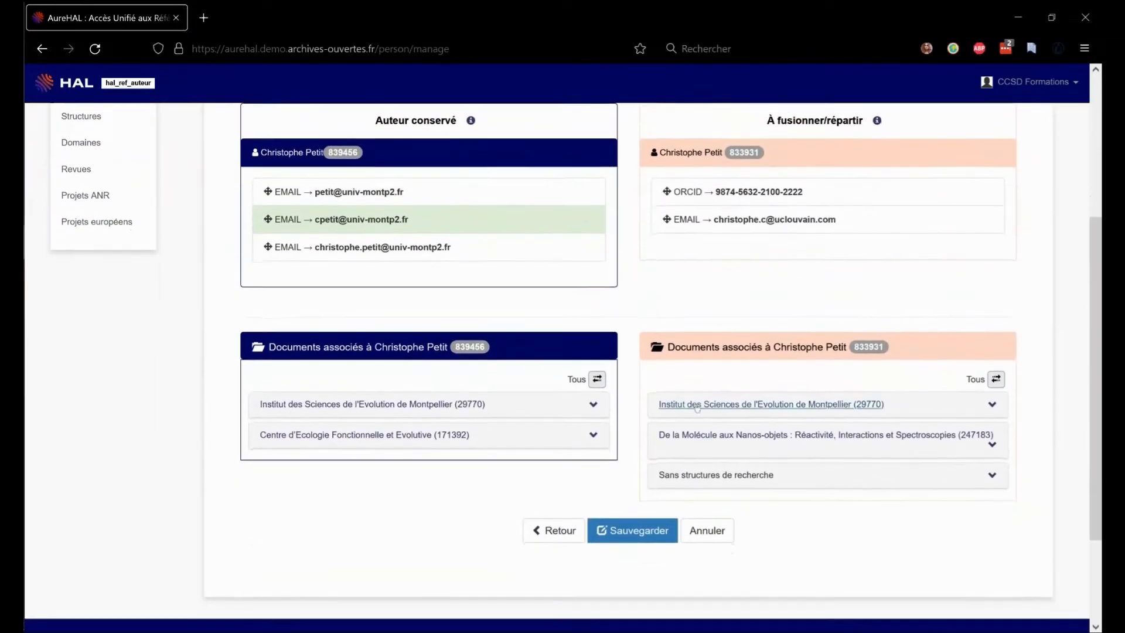
click(991, 438)
click(987, 504)
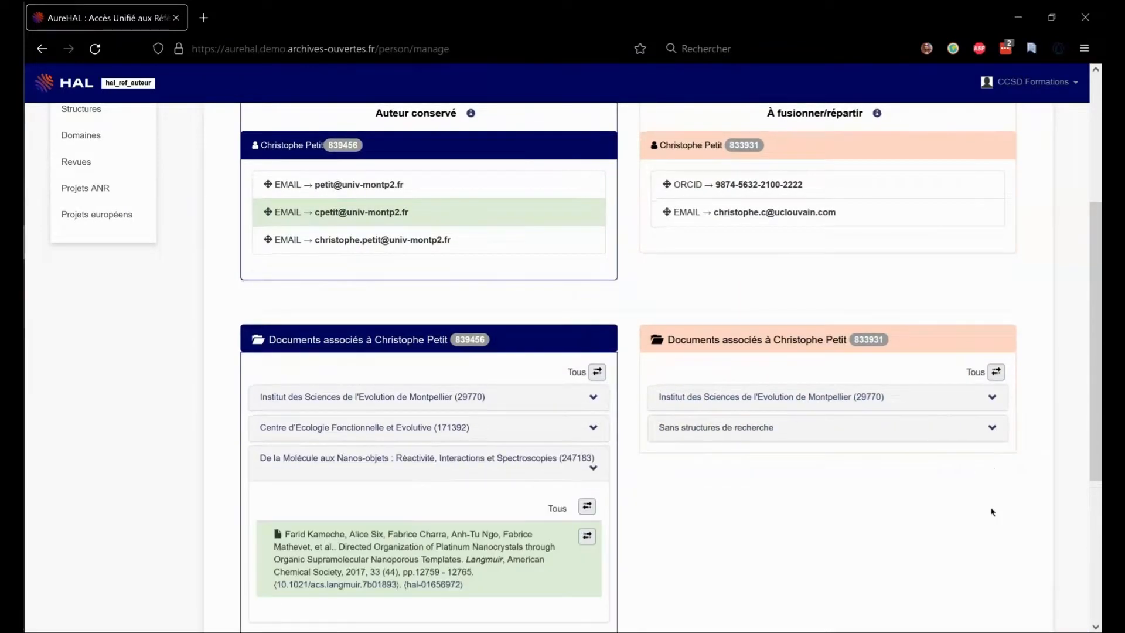
click(594, 428)
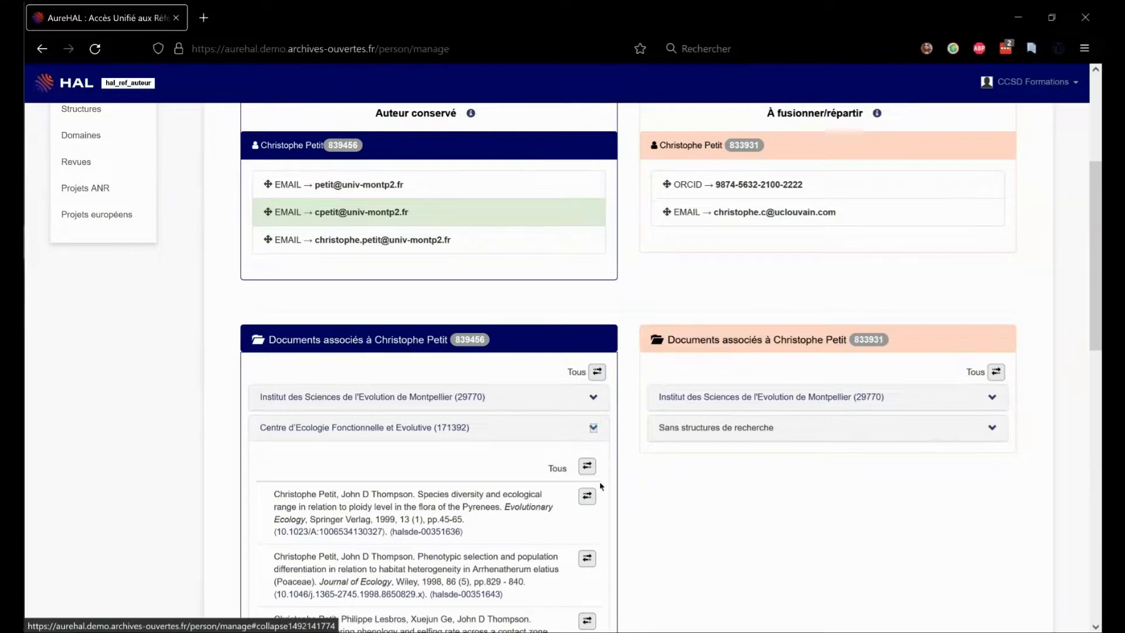
click(587, 496)
- Save the e-mail and document redistribution, record it from the summary, and dismiss the confirmation message
drag(1095, 231, 1095, 427)
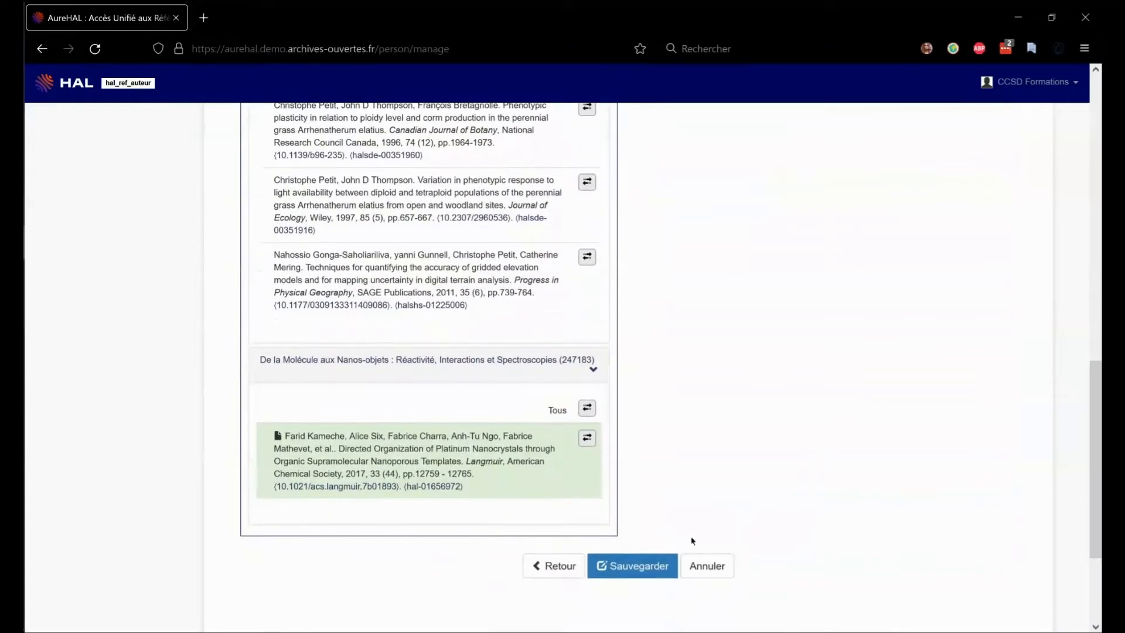
click(650, 576)
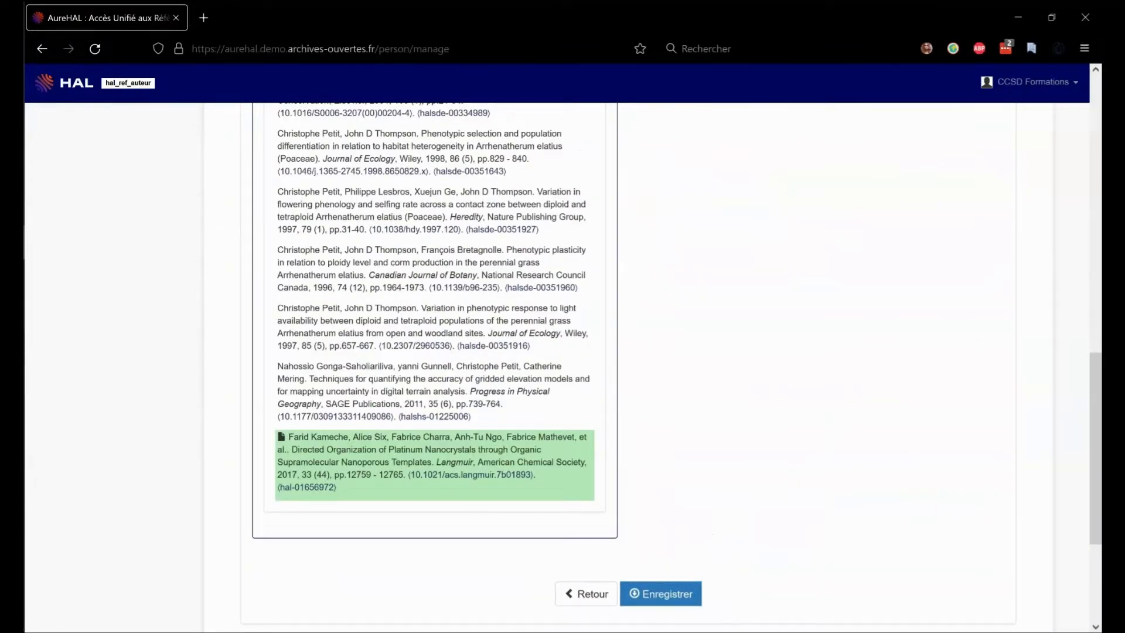
mouse_move(1095, 449)
mouse_down()
mouse_move(1095, 247)
mouse_move(1095, 465)
mouse_up()
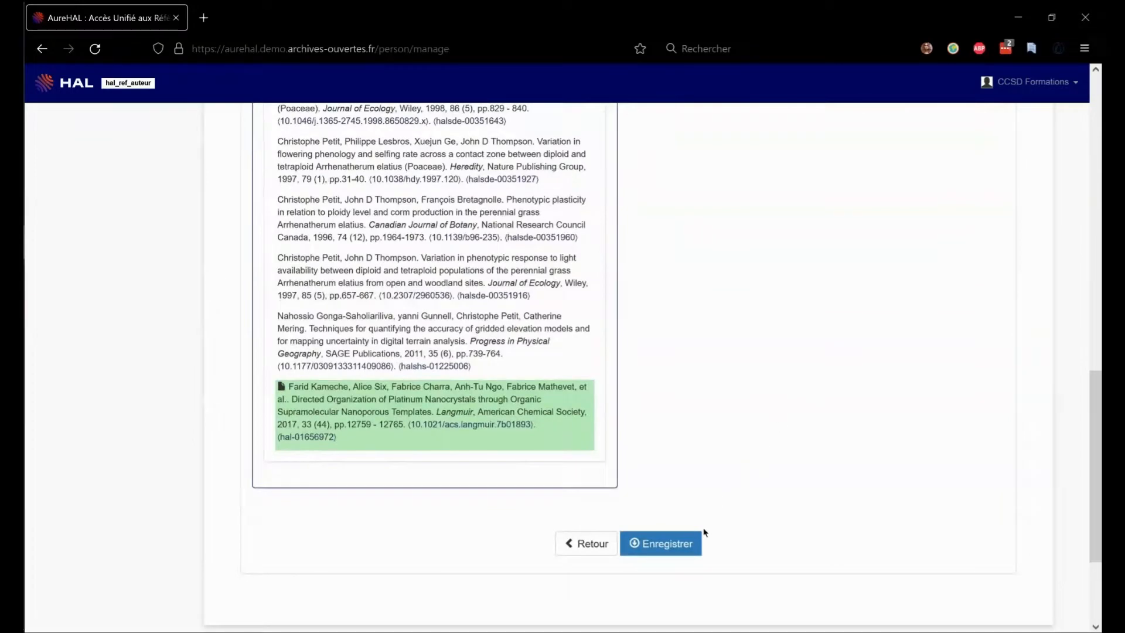
click(697, 550)
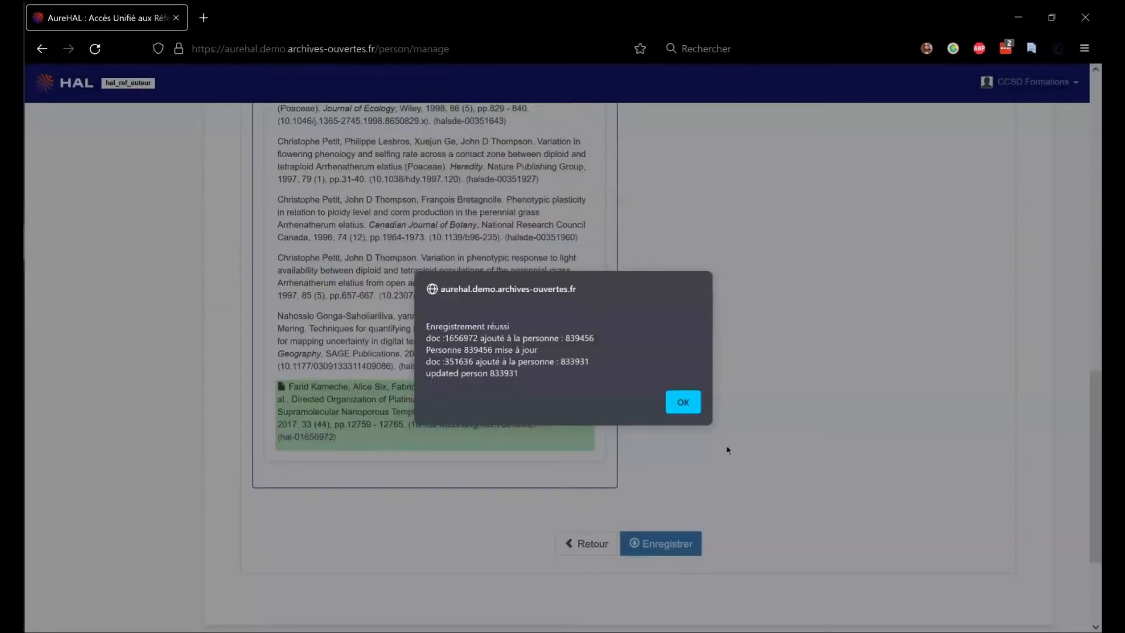
click(696, 411)
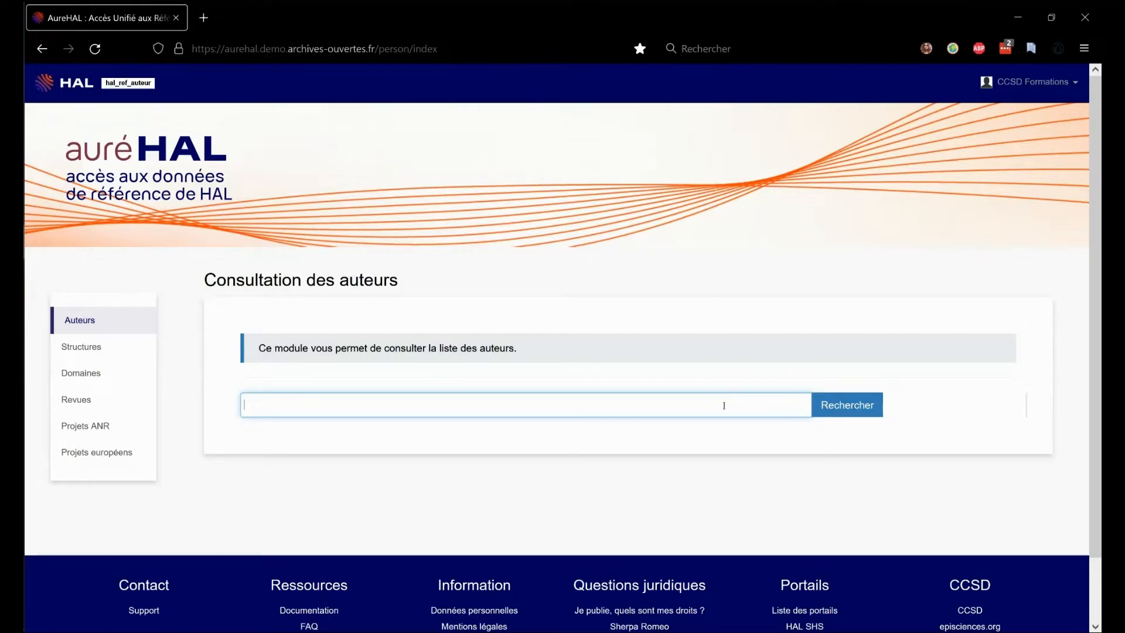
- Search the author list by the second author's full name and open merge management for the univ-reunion.fr entry with the complete first name
text(imon thierry)
click(849, 412)
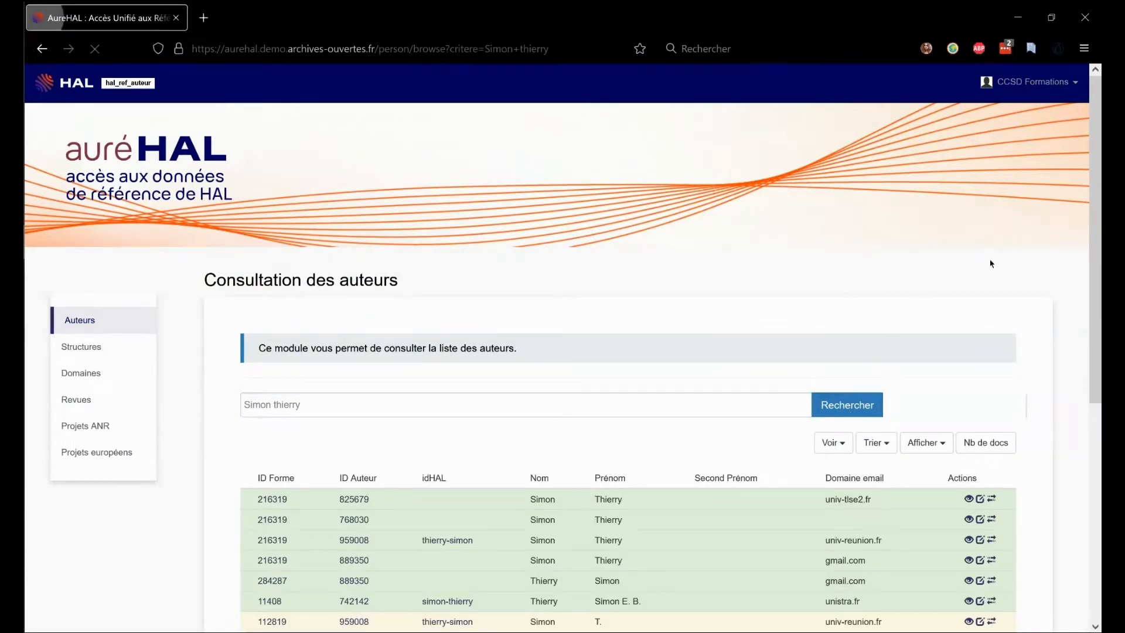
drag(1095, 246, 1095, 316)
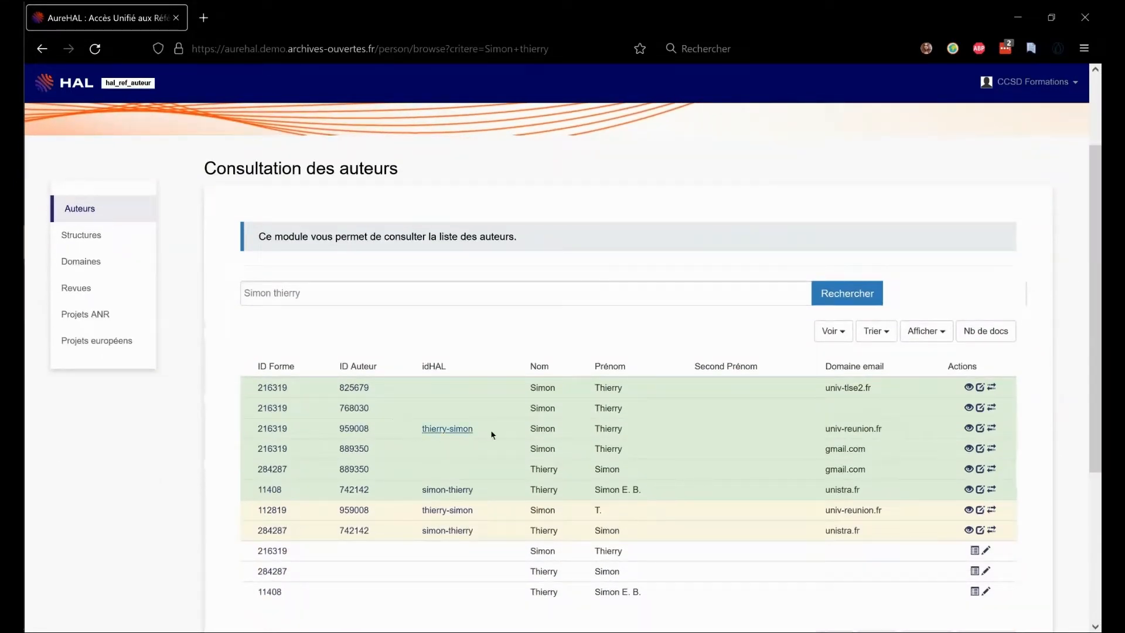
click(992, 434)
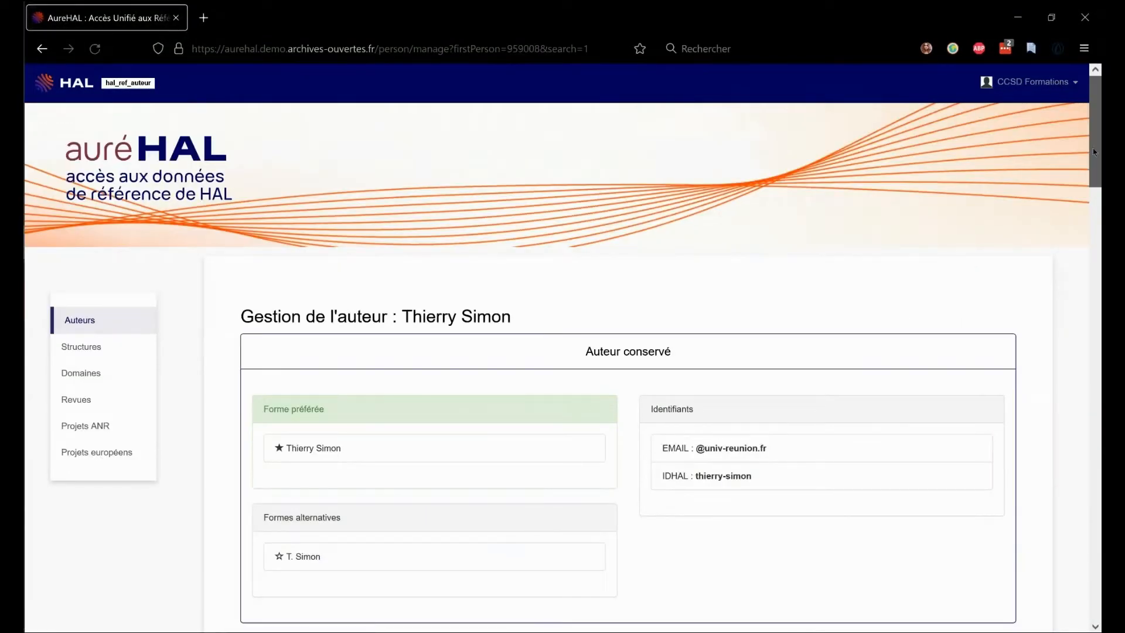
- Search the merge candidates by the univ-reunion.fr author's full name
drag(1092, 149, 1093, 213)
click(508, 349)
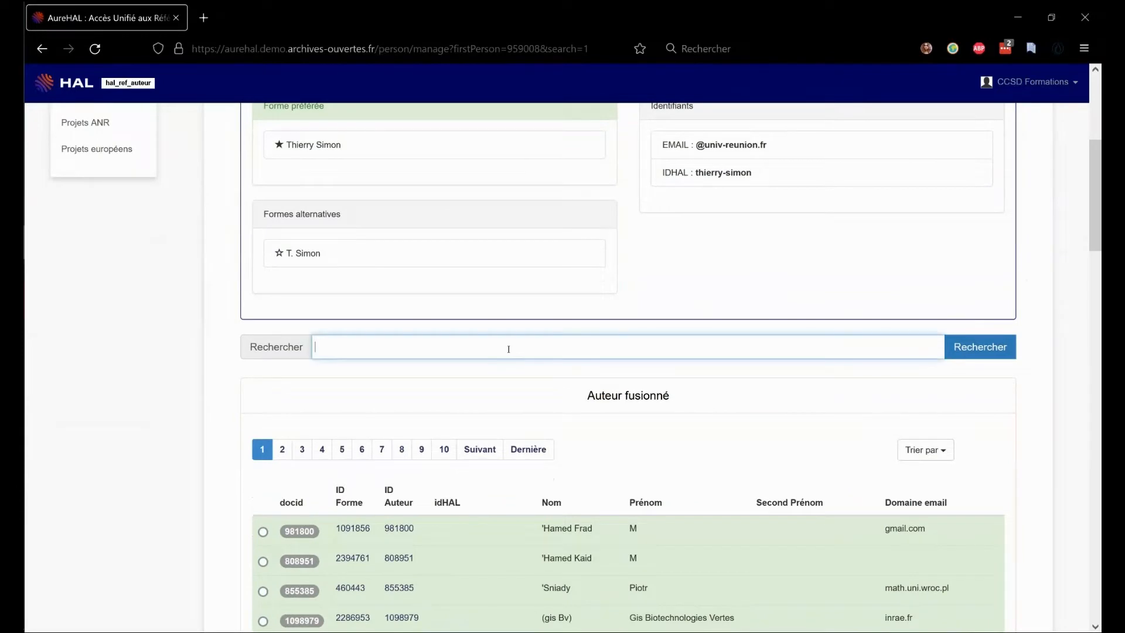
text(Thierry Simon)
click(980, 358)
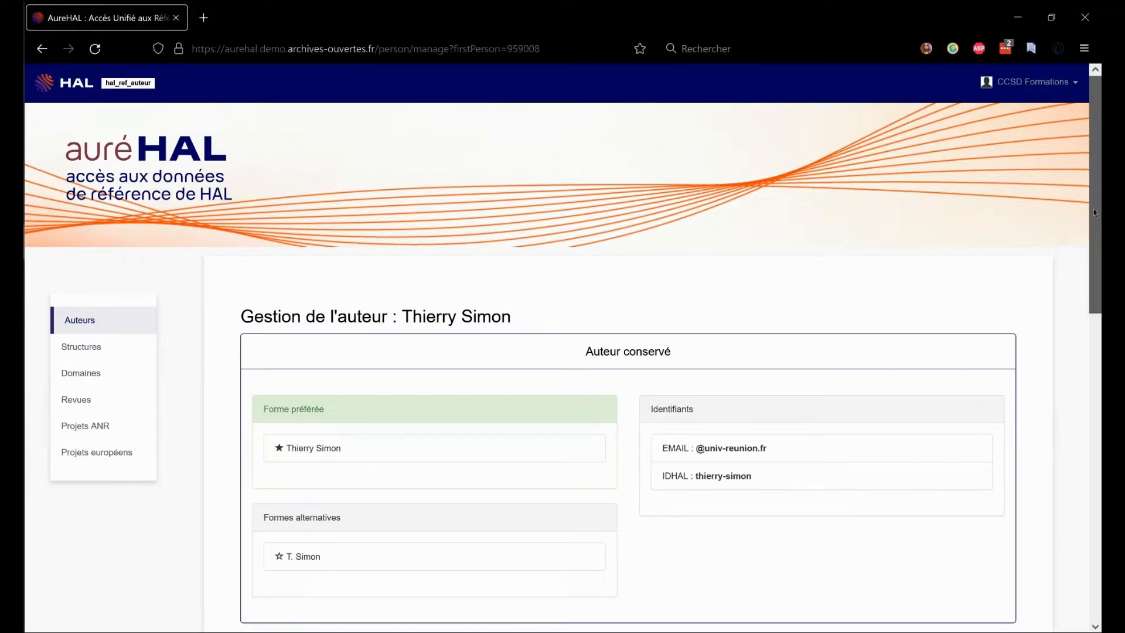
- Choose the unistra.fr candidate with the middle initials as the author to merge or redistribute
scroll(1093, 209, down, 3)
scroll(613, 418, down, 3)
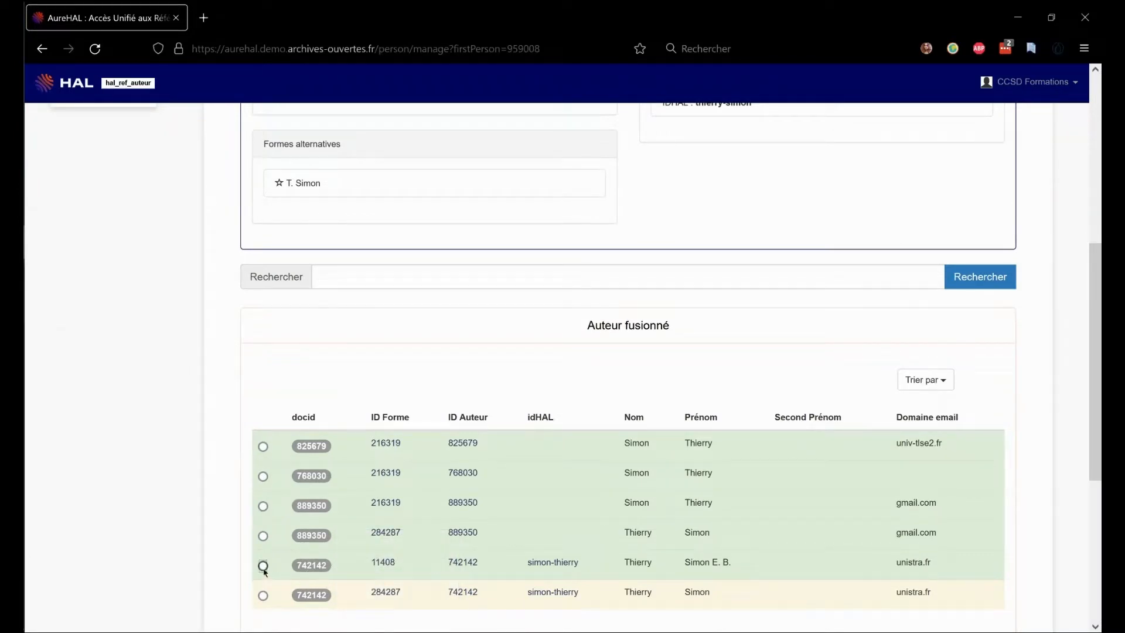
scroll(728, 502, down, 2)
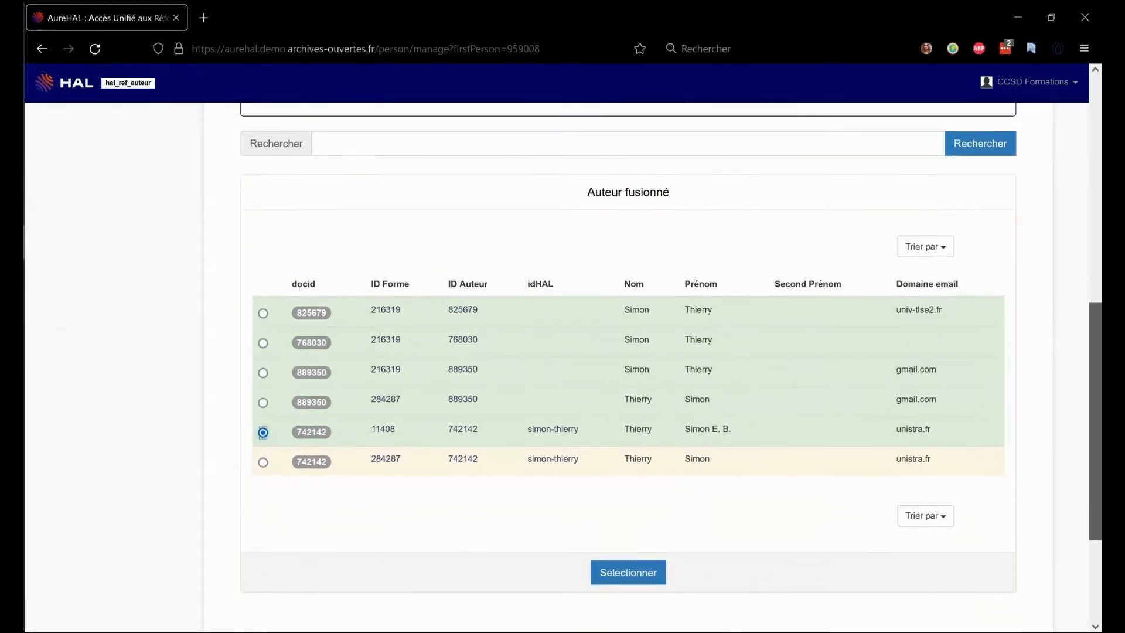
click(652, 567)
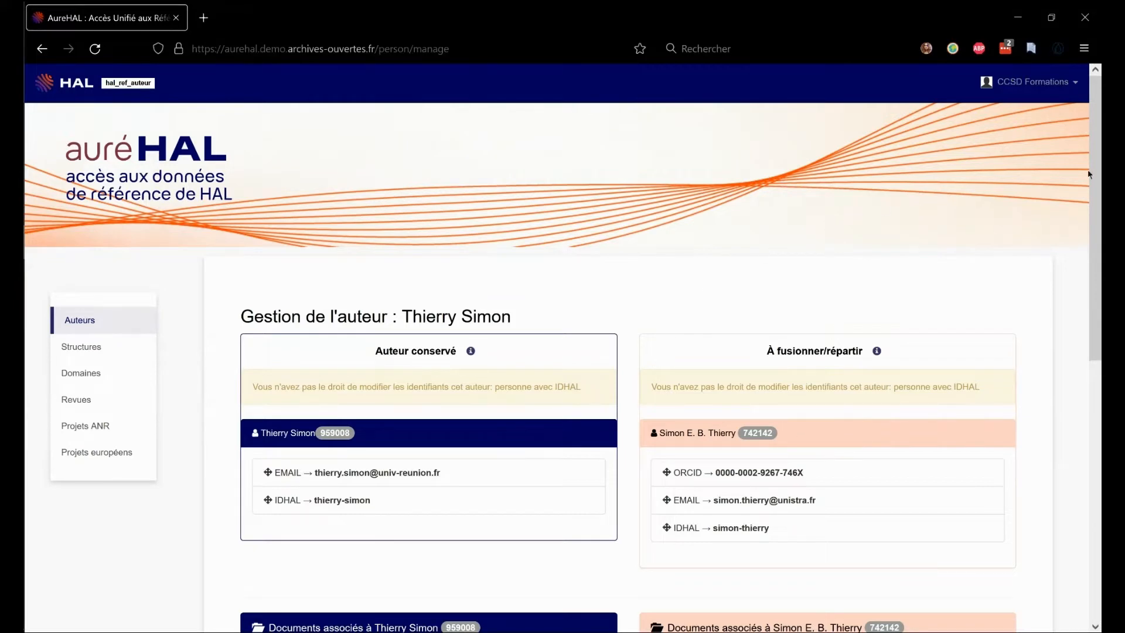
- Transfer document hal-00691690 from the Laboratoire des Sciences de l'Image, de l'Informatique et de la Télédétection (93775) group to the retained author
scroll(1091, 170, down, 3)
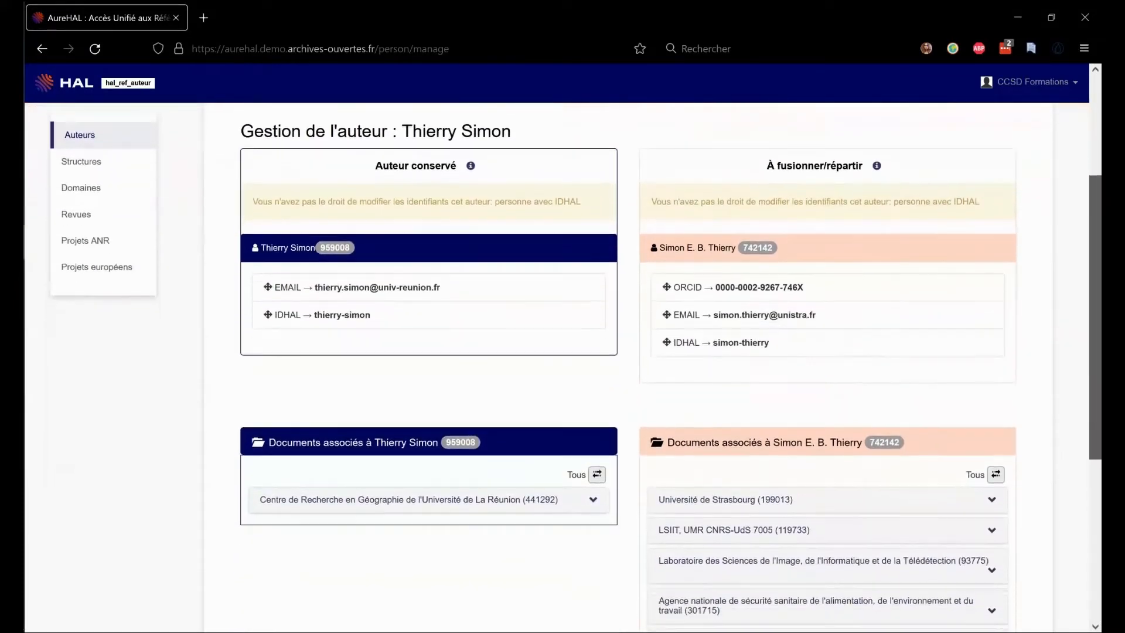
scroll(1094, 316, down, 3)
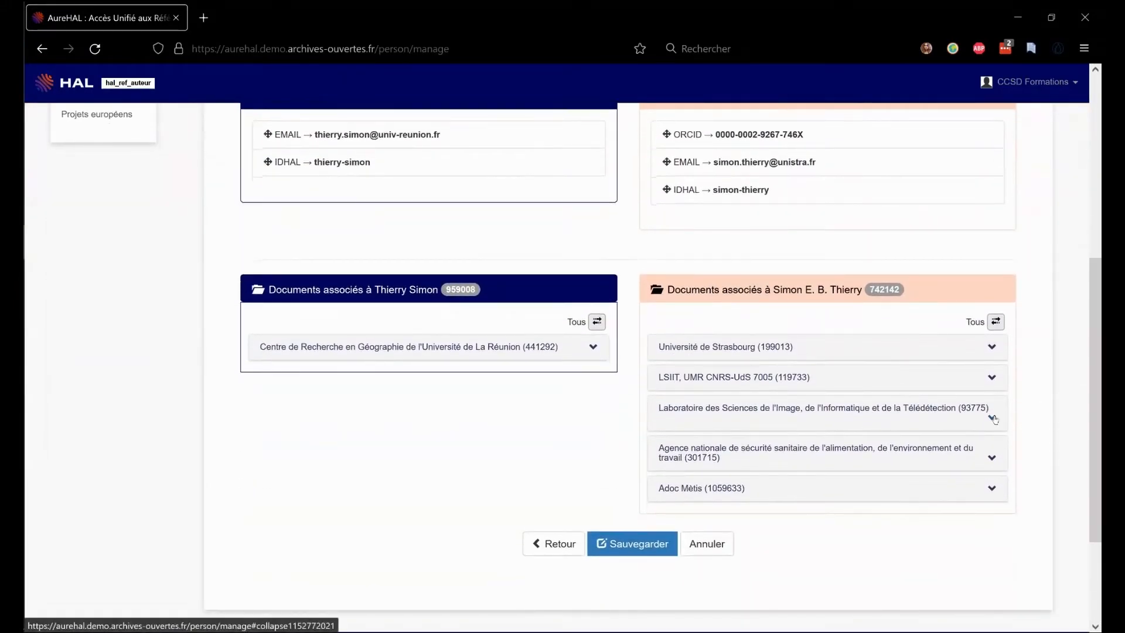
click(995, 418)
click(985, 487)
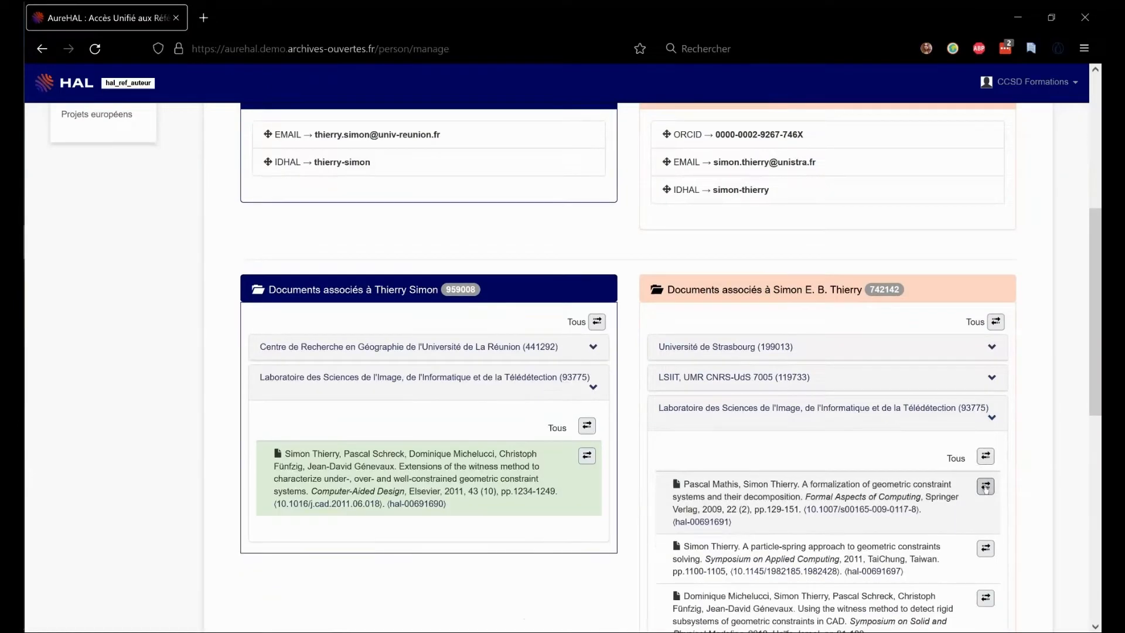
- Transfer the retained author's document hal-01235472 from the Centre de Recherche en Géographie de l'Université de La Réunion (441292) group to the other author
click(595, 349)
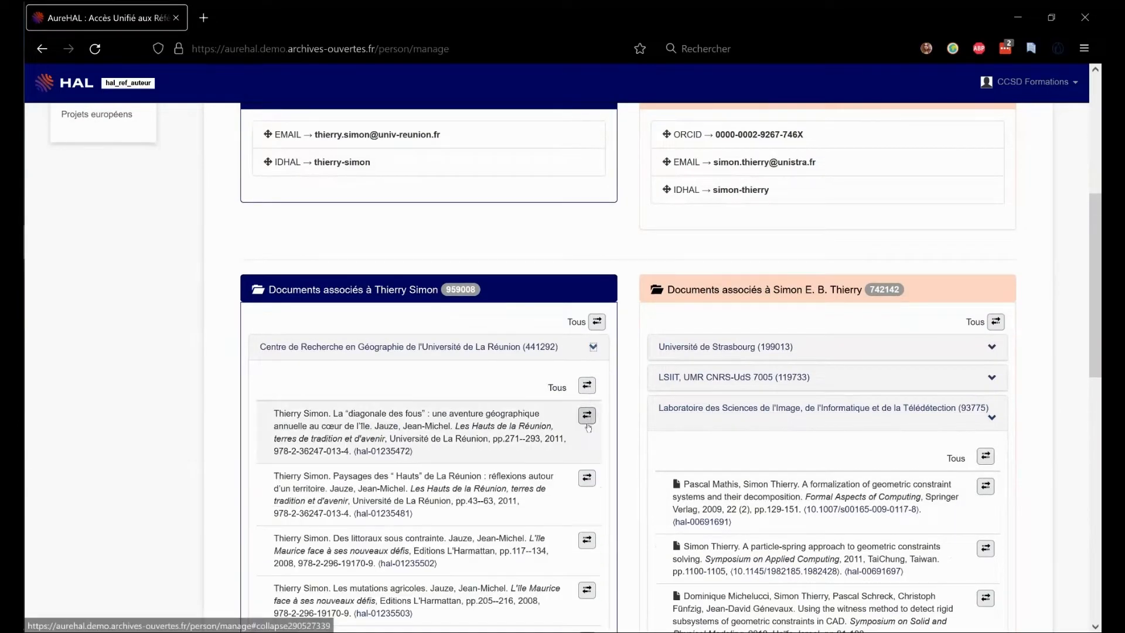
scroll(782, 334, down, 5)
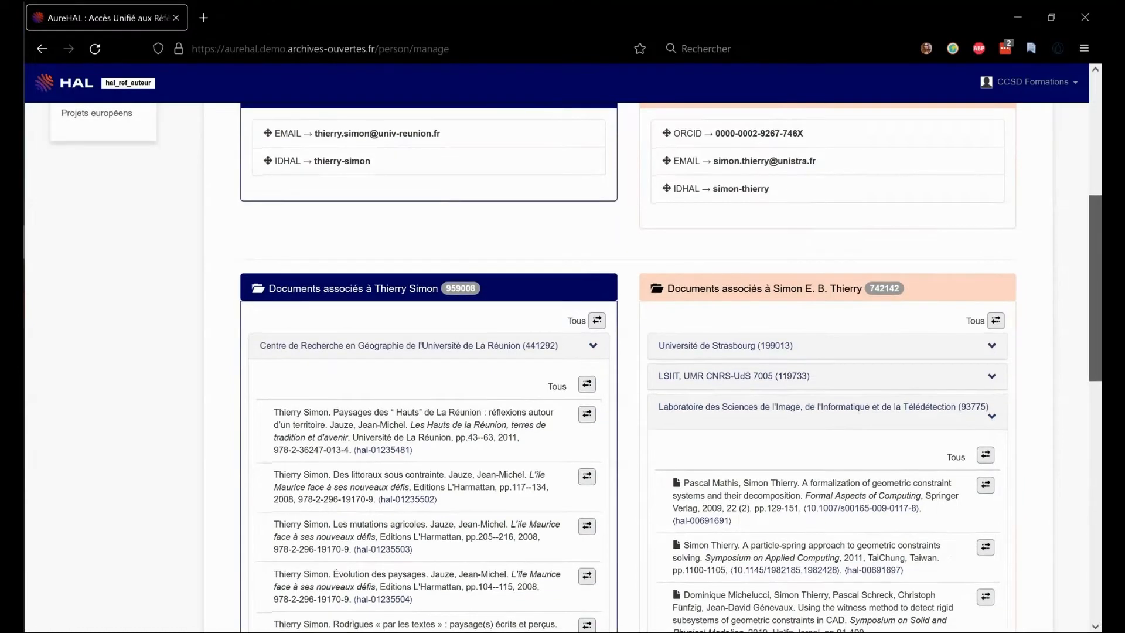
scroll(974, 423, down, 5)
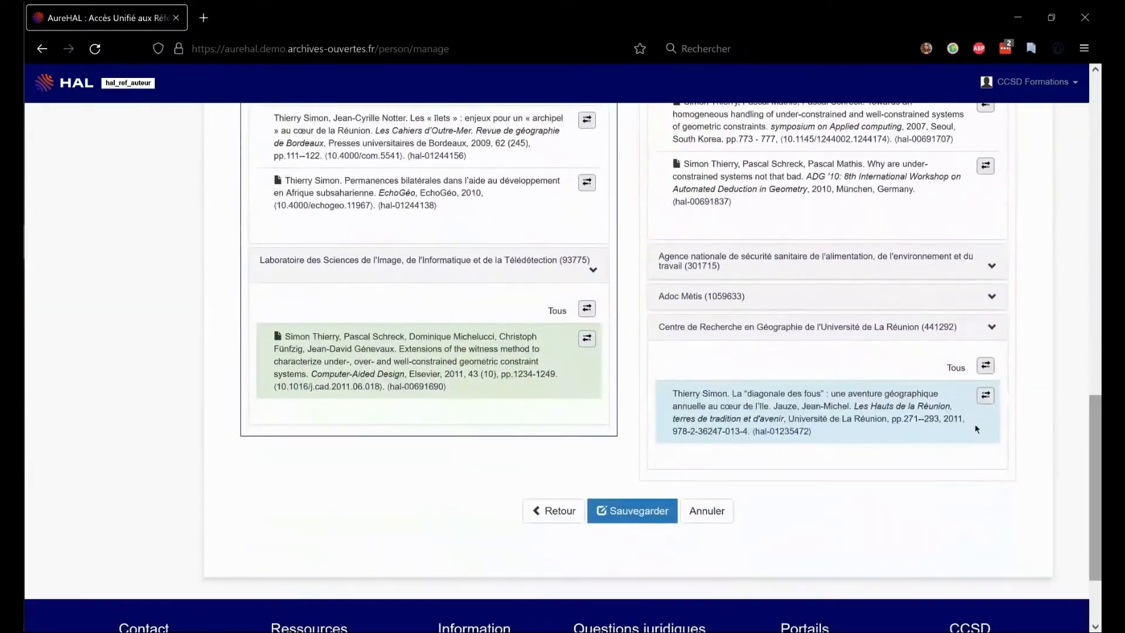
- Save the document exchange between the univ-reunion.fr and unistra.fr authors, review the summary, and record the changes
click(666, 520)
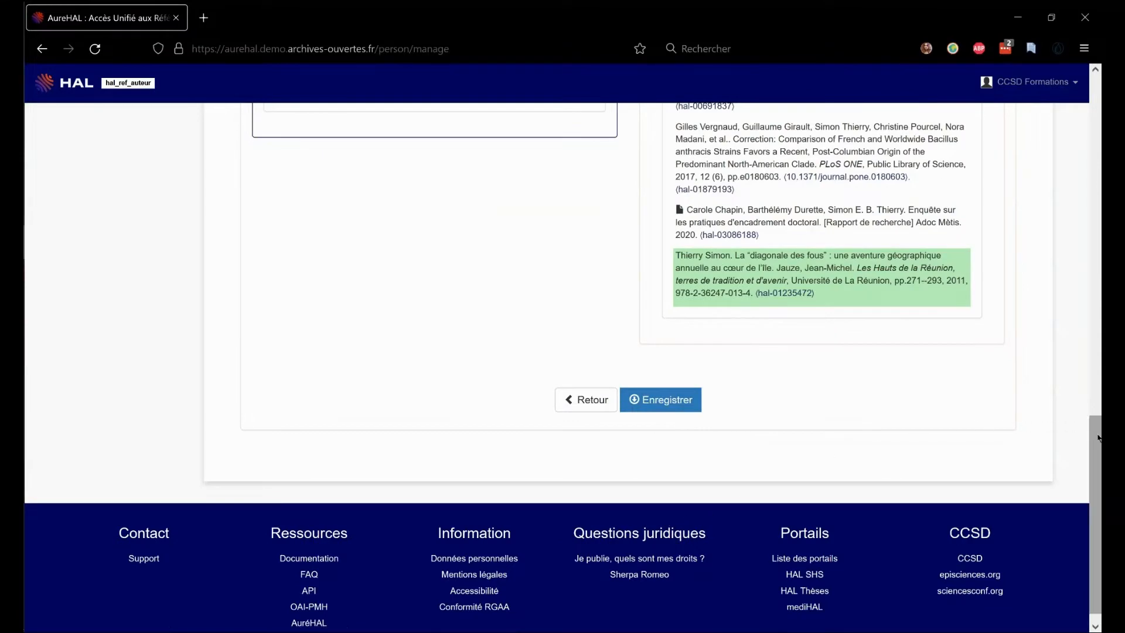
drag(1098, 434, 1097, 372)
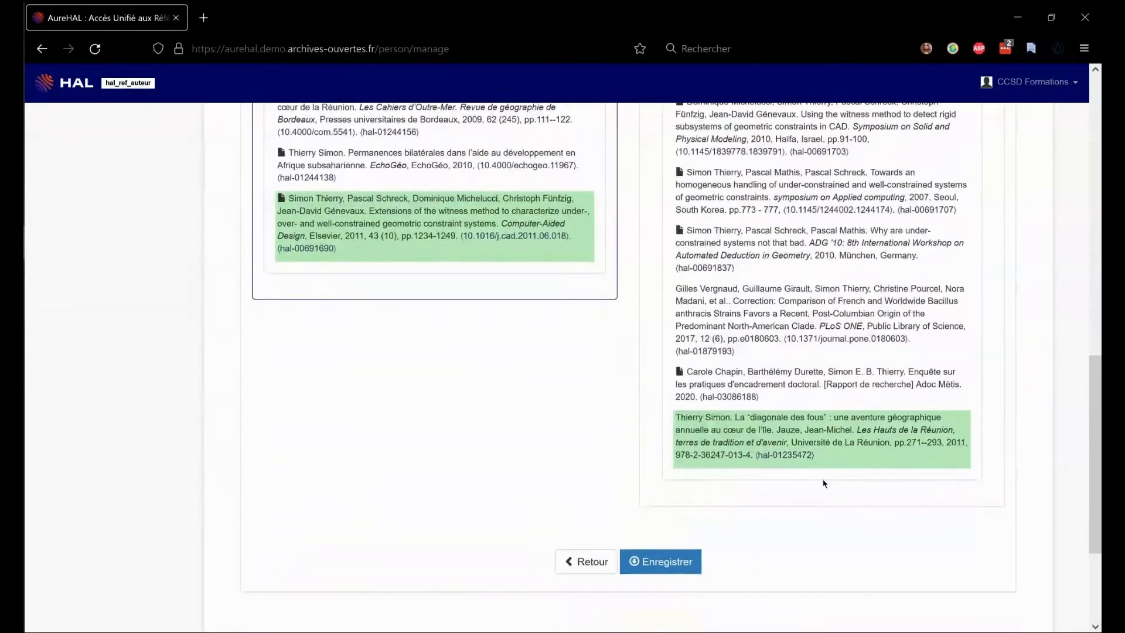
click(683, 571)
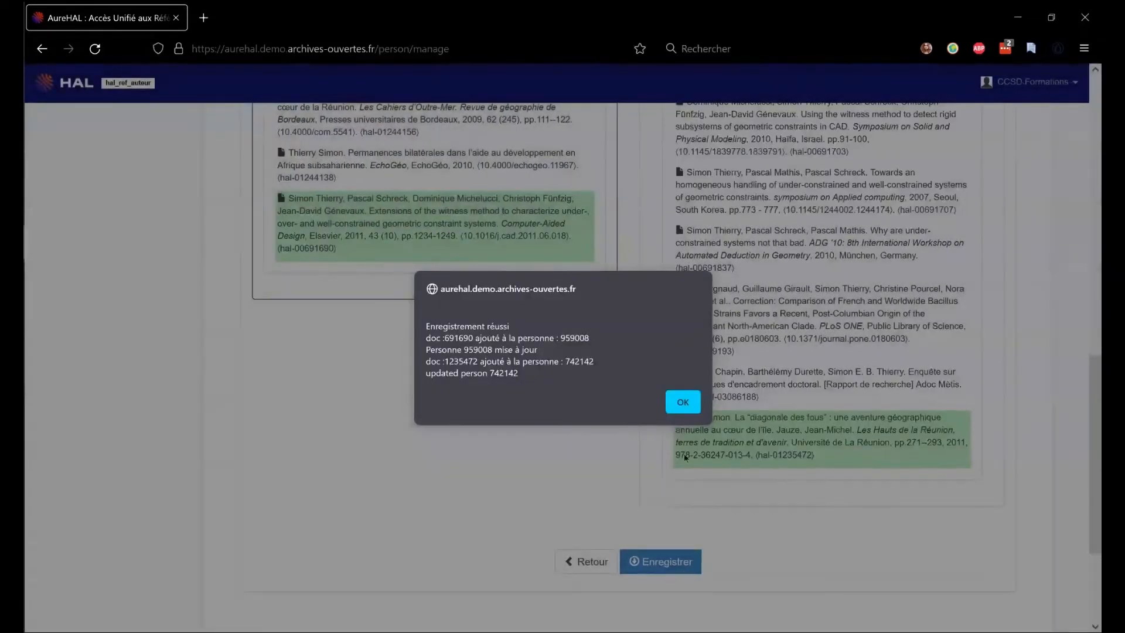
- Close the save report, search the author records for the new author's full name, and start managing the umontpellier.fr record as the retained author
click(683, 401)
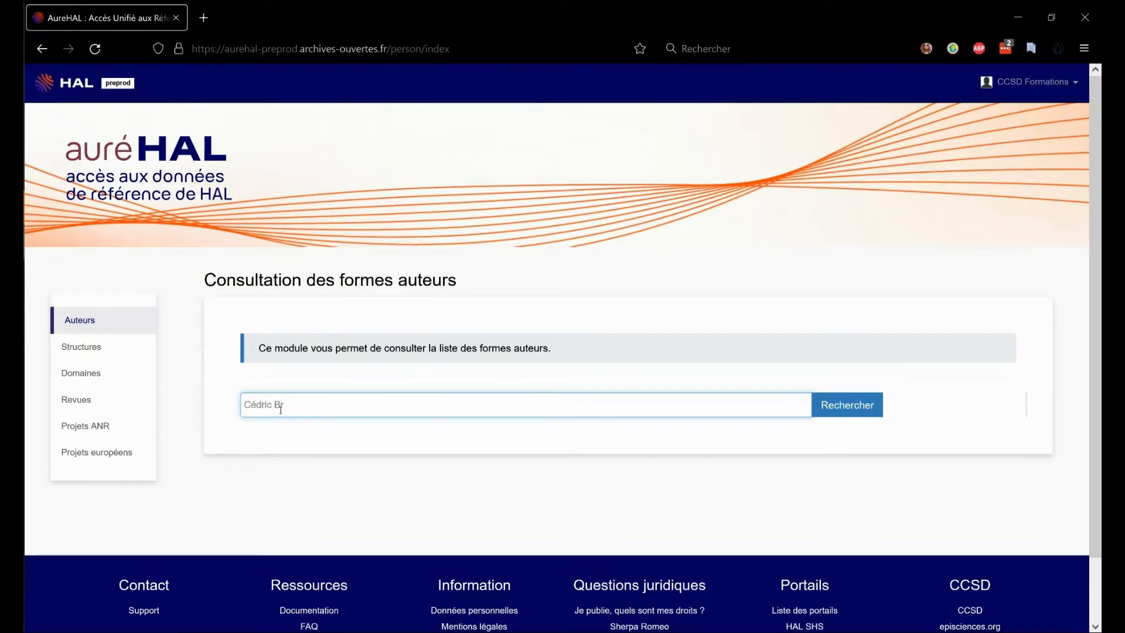
text(ay)
click(871, 405)
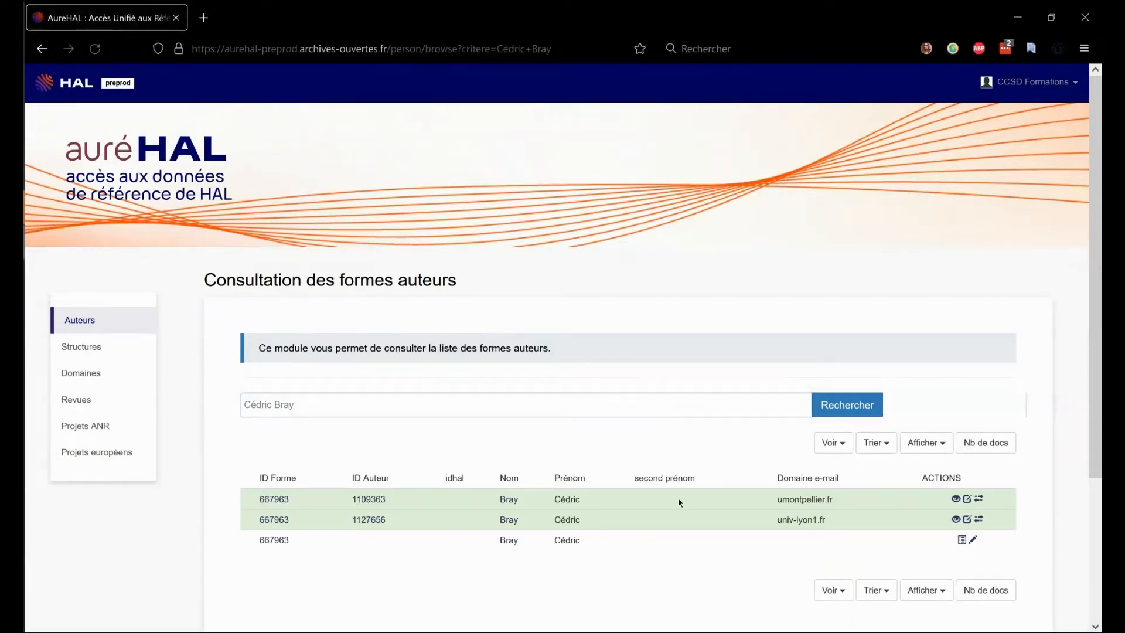
click(978, 499)
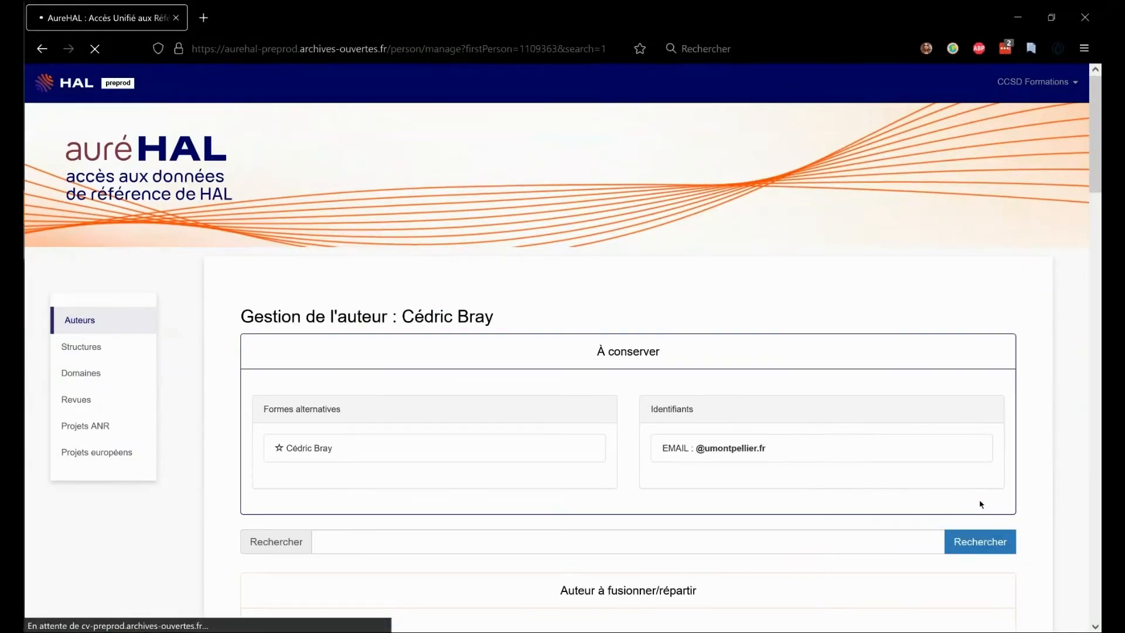
- Search the candidates by the same author name and select the univ-lyon1.fr record as the author to merge or redistribute
scroll(1099, 186, down, 4)
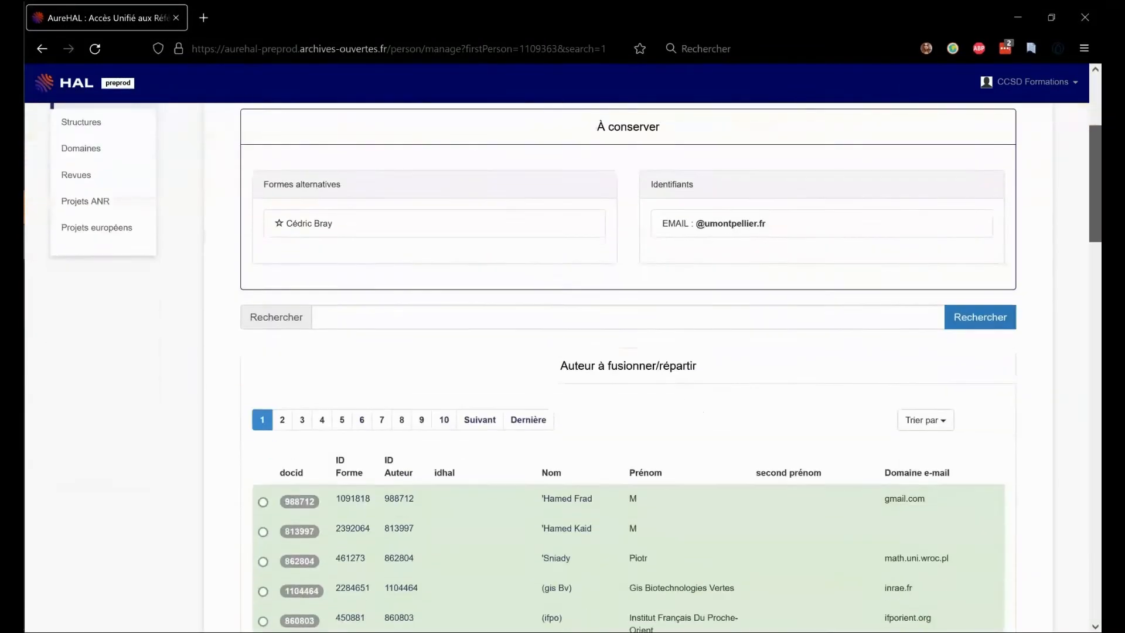
click(486, 311)
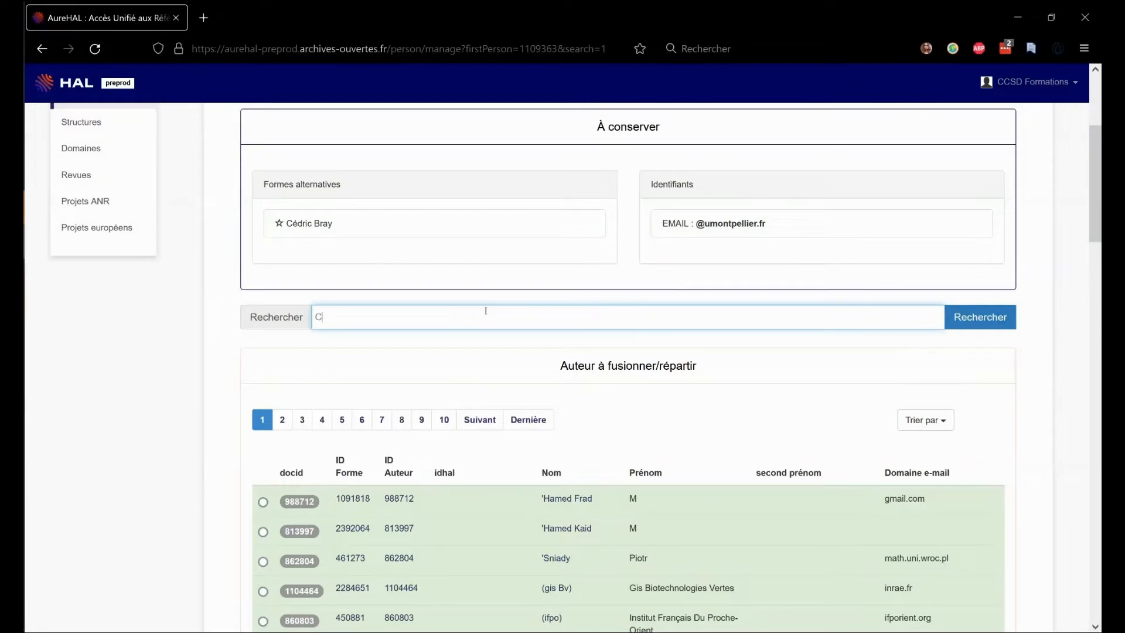
text(Cédric bray)
click(994, 327)
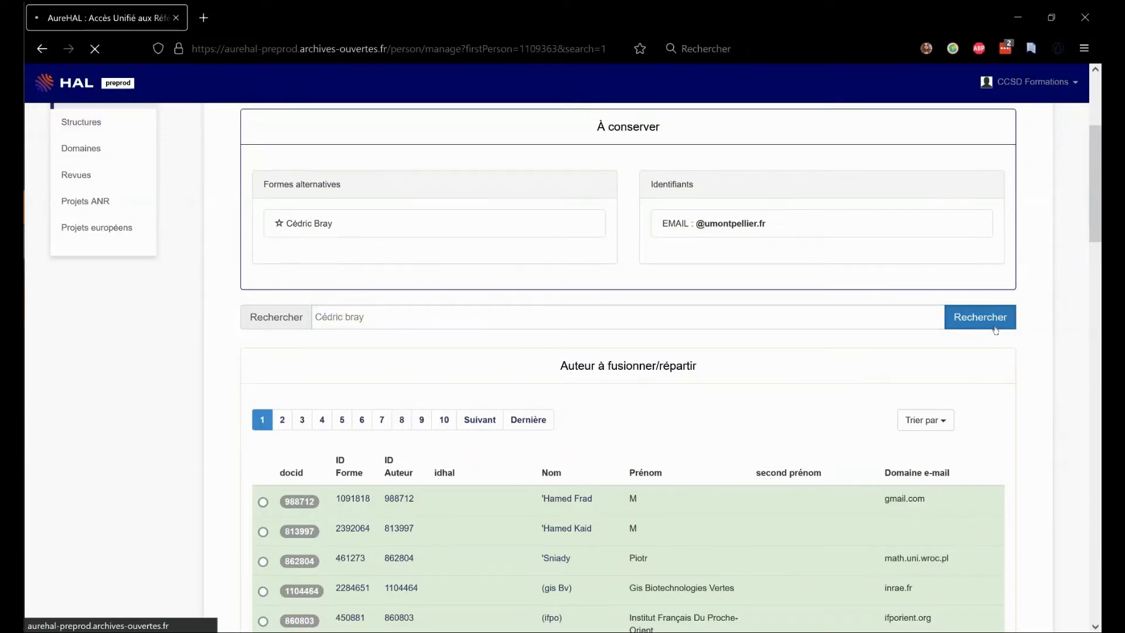
drag(1094, 205, 1096, 318)
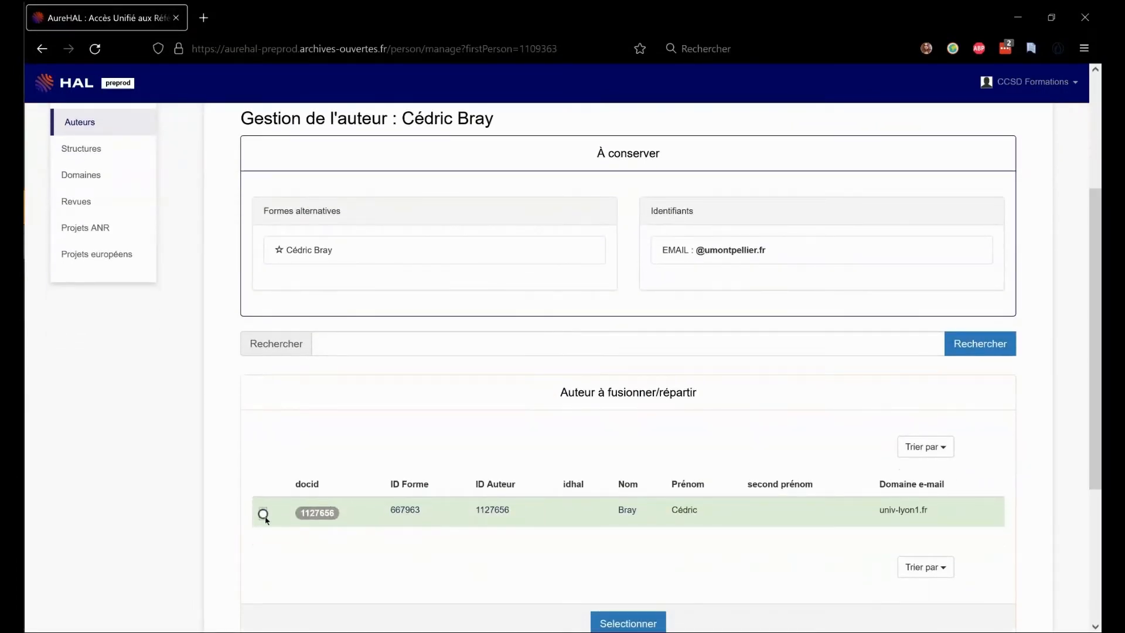
click(263, 514)
scroll(608, 497, down, 1)
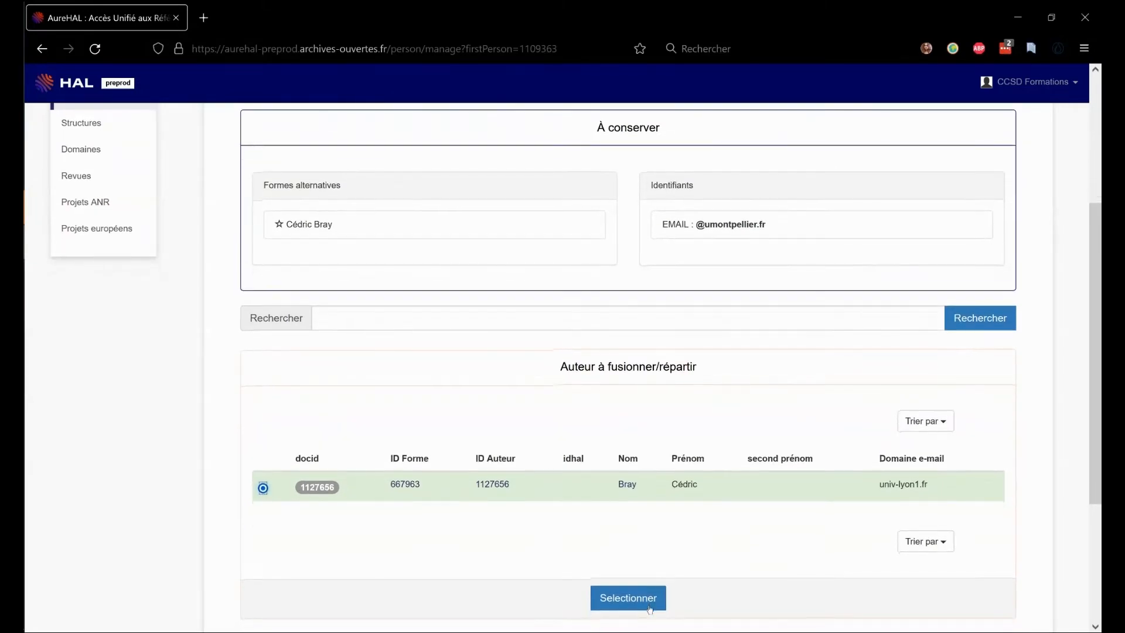
click(652, 602)
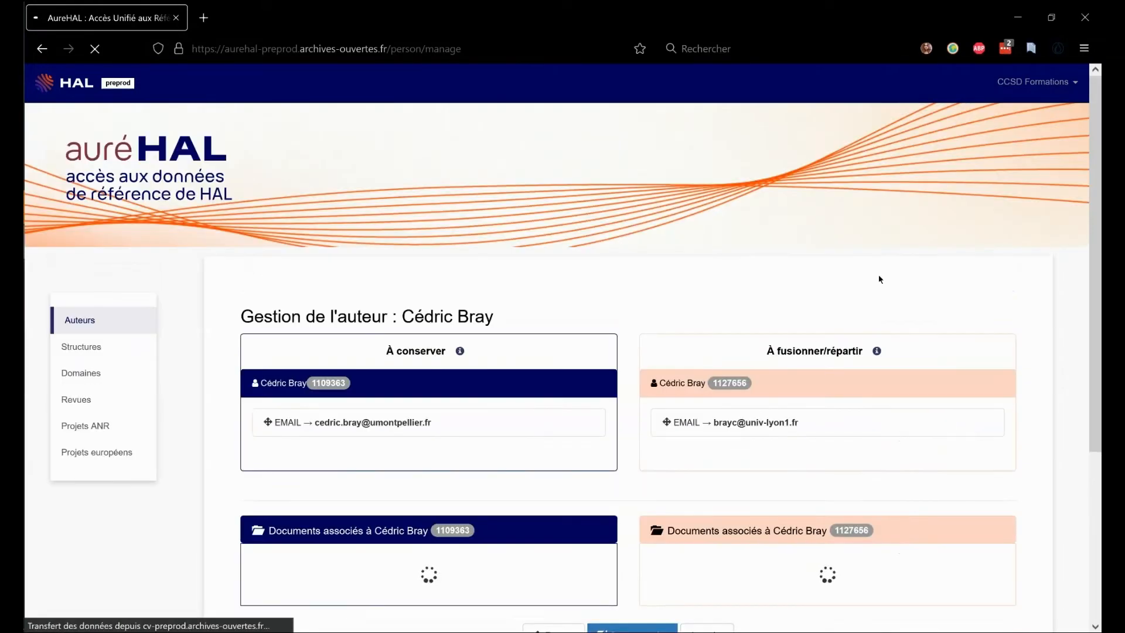
- Transfer all documents and the e-mail identifier of the univ-lyon1.fr author to the retained umontpellier.fr author
scroll(1099, 165, down, 3)
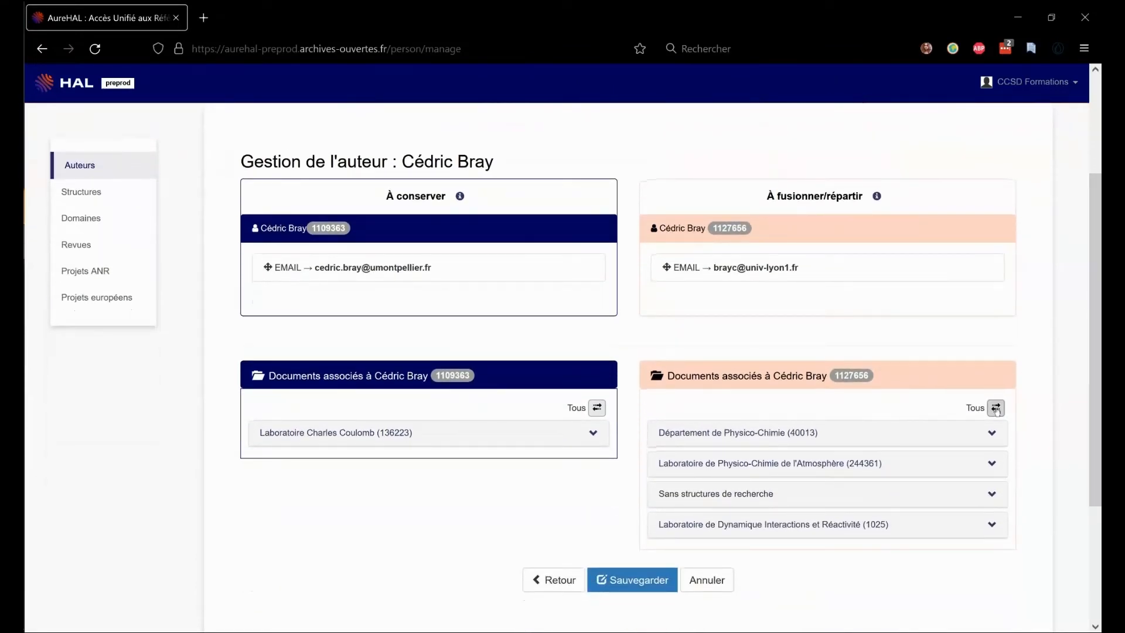
click(995, 408)
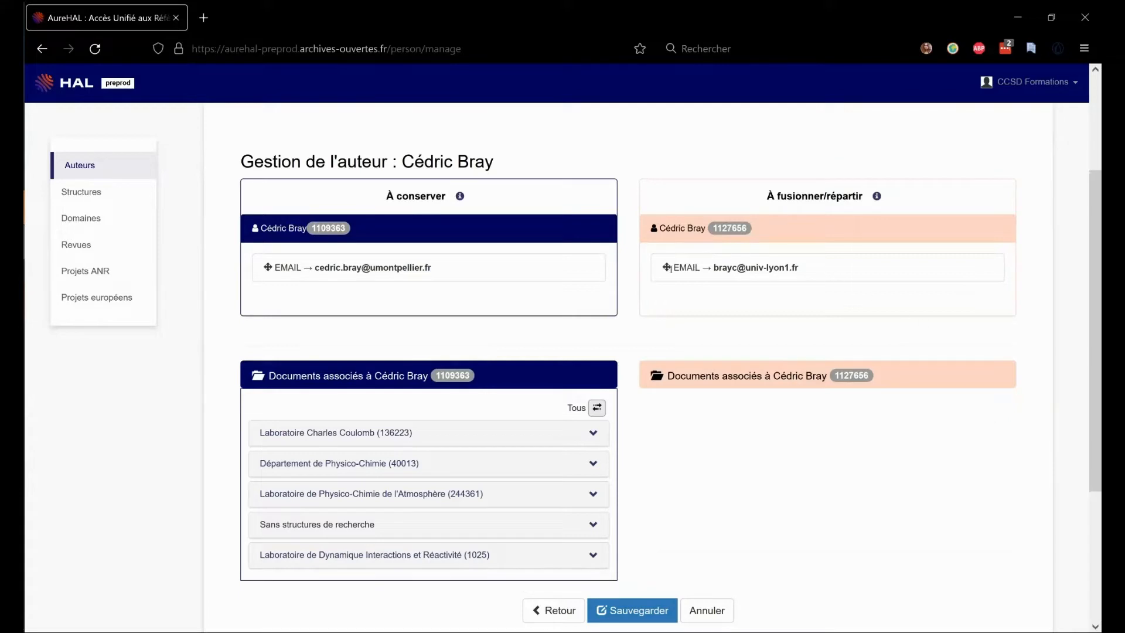
drag(665, 269, 267, 264)
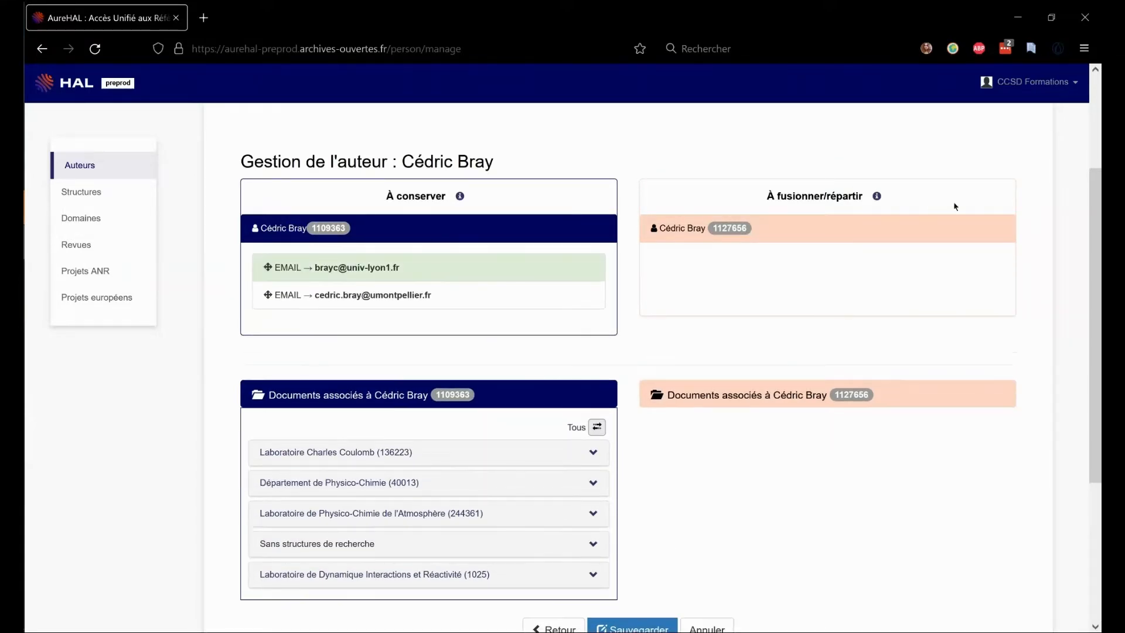
- Save the merge of the univ-lyon1.fr author into the umontpellier.fr author, review the summary, and record the changes
scroll(878, 351, down, 2)
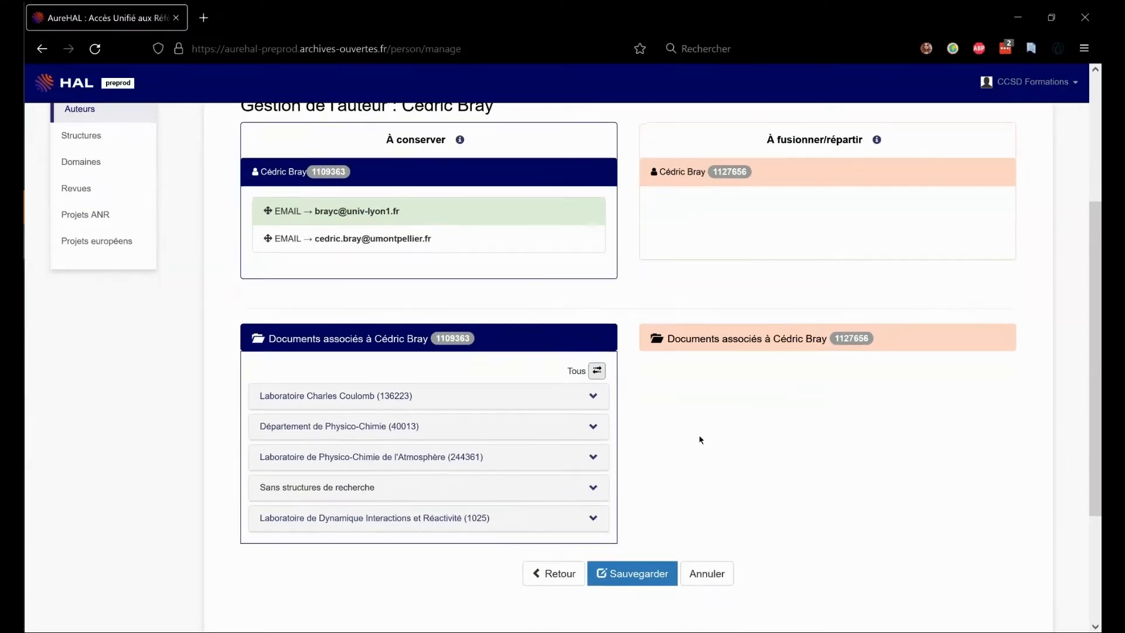
click(637, 574)
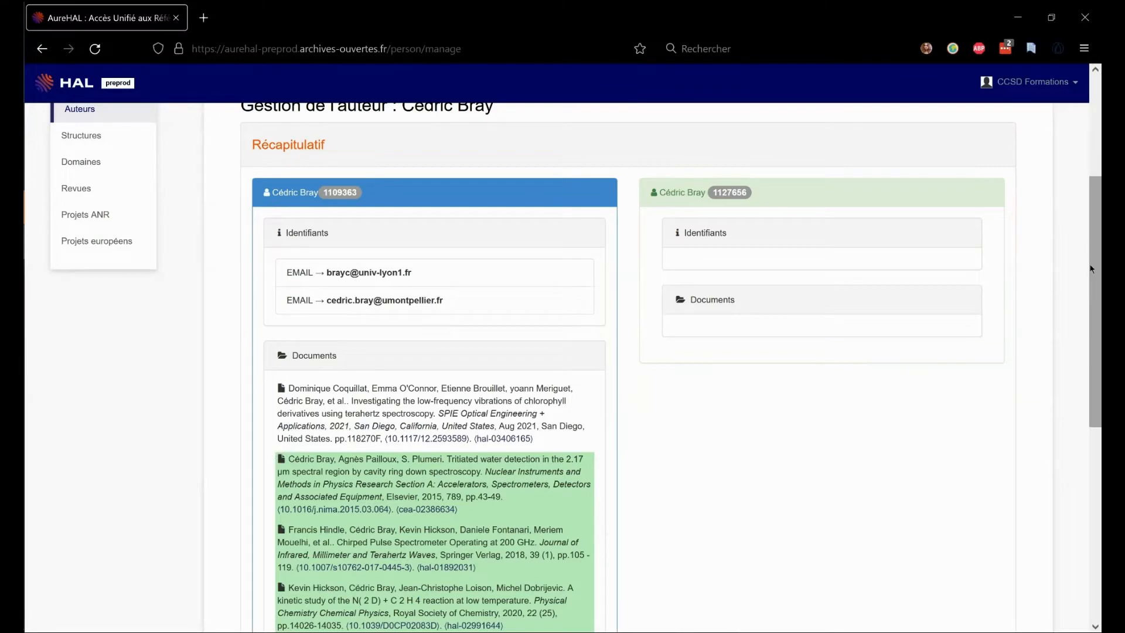
drag(1096, 260, 1096, 383)
click(652, 538)
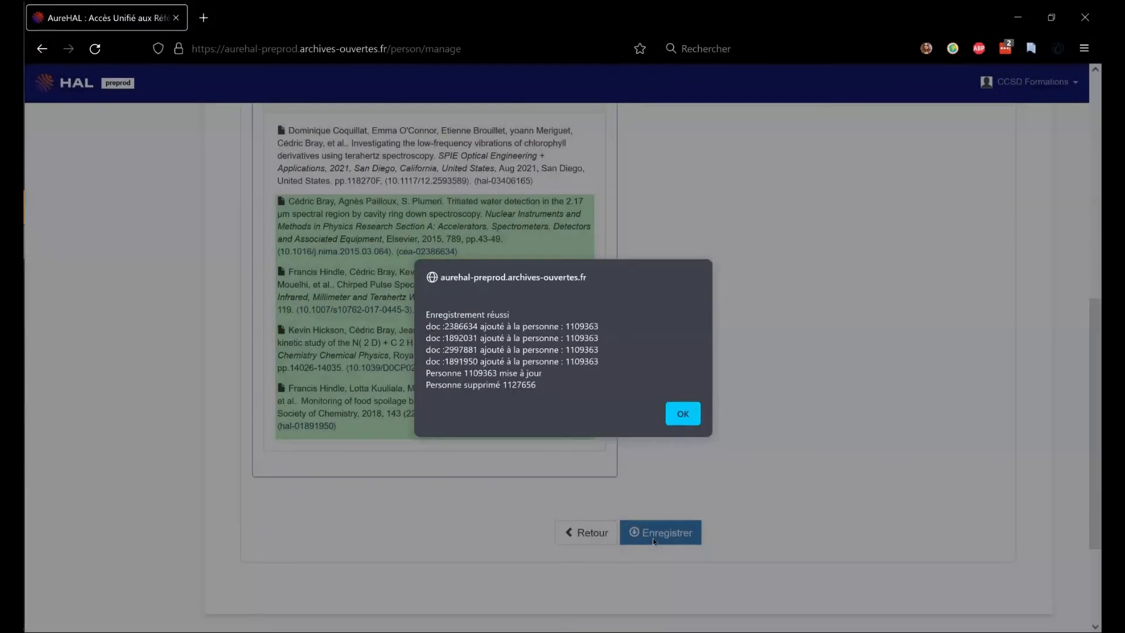
click(687, 415)
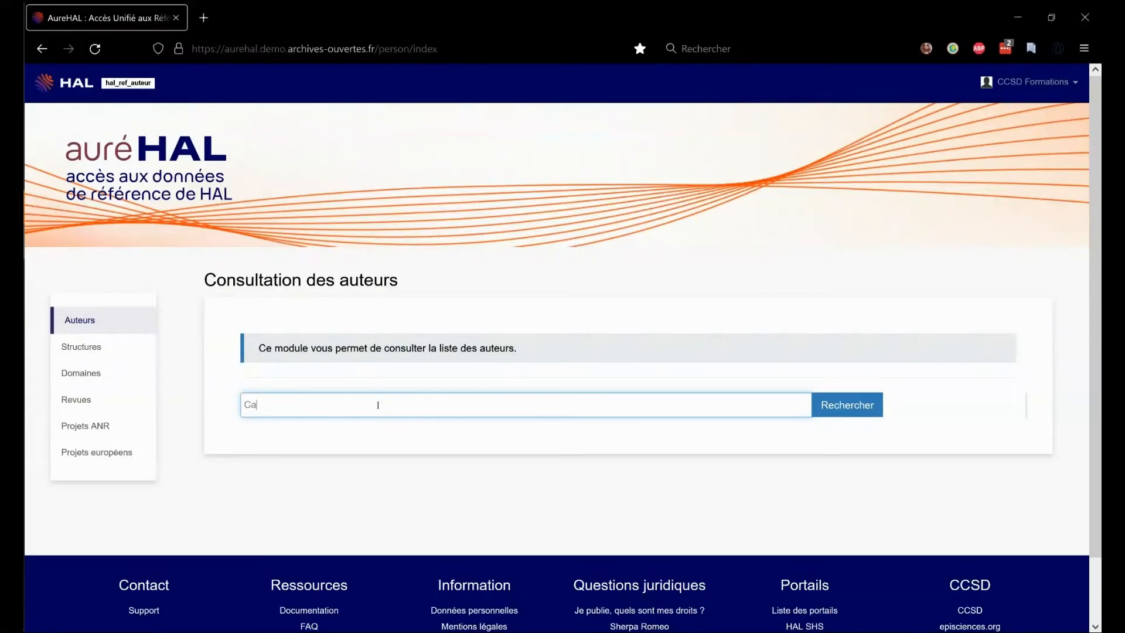
- Search the author records by the full name of the author with idHAL and start managing the insa-lyon.fr, laposte.net record
text(mille Banc)
click(853, 403)
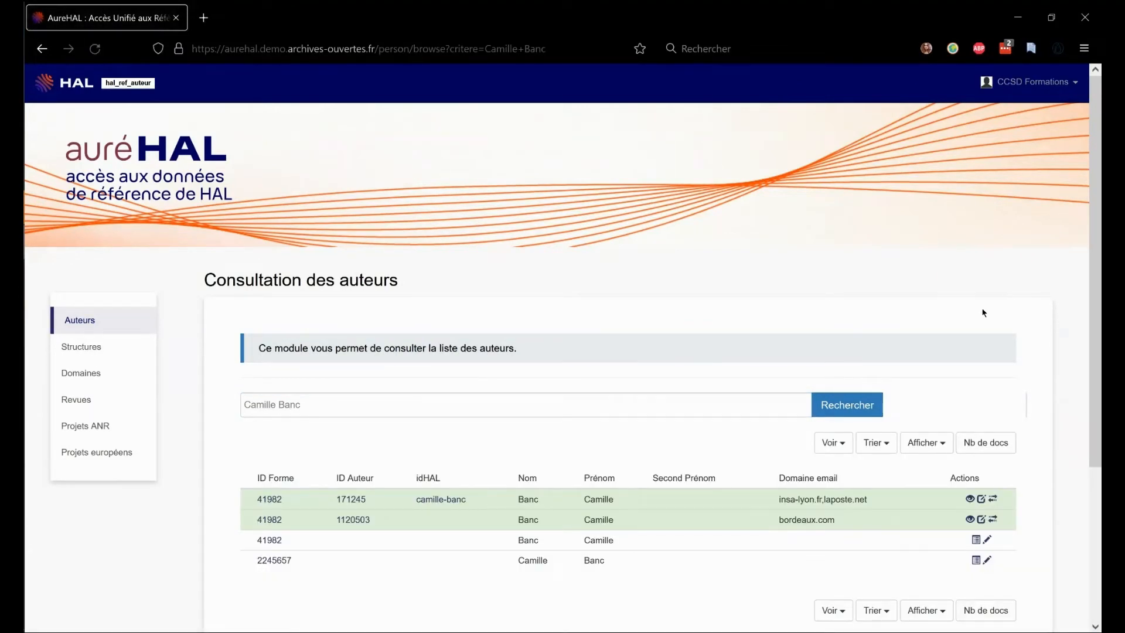
click(993, 499)
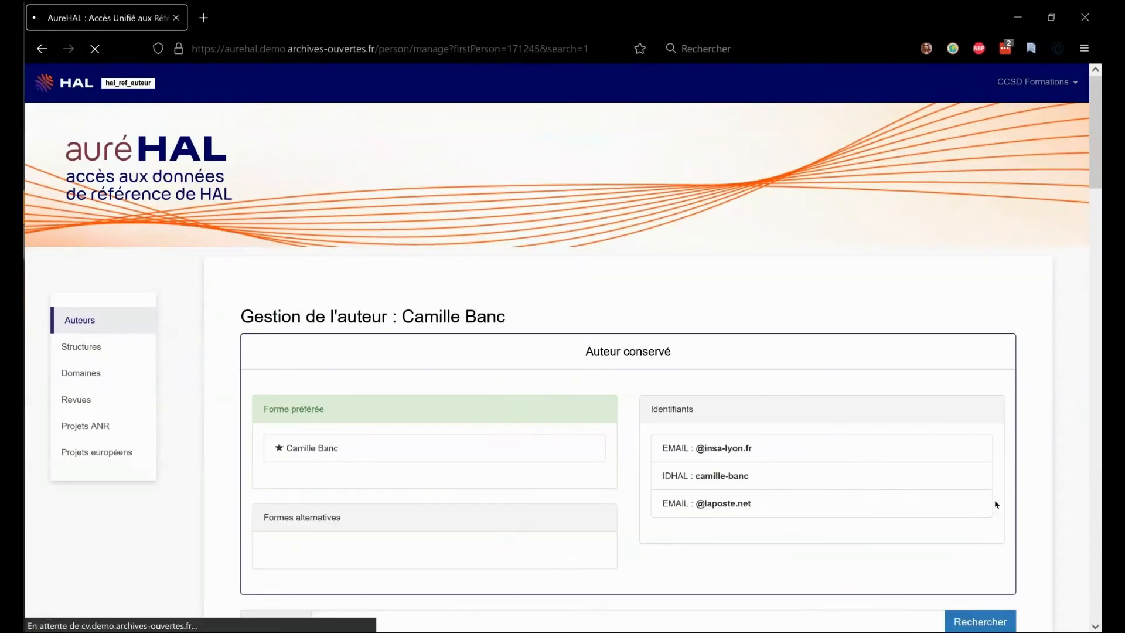
- Search the candidates by that author's name and select the bordeaux.com record as the author to merge into the idHAL author
scroll(994, 502, down, 2)
scroll(563, 363, down, 2)
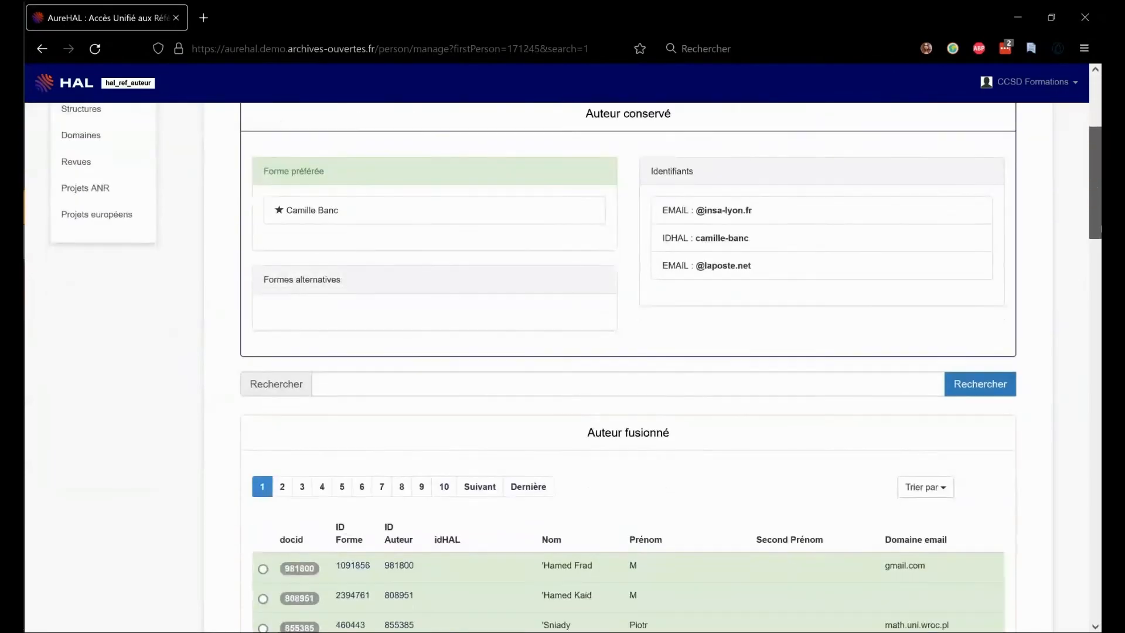
click(415, 376)
text(Camille Banc)
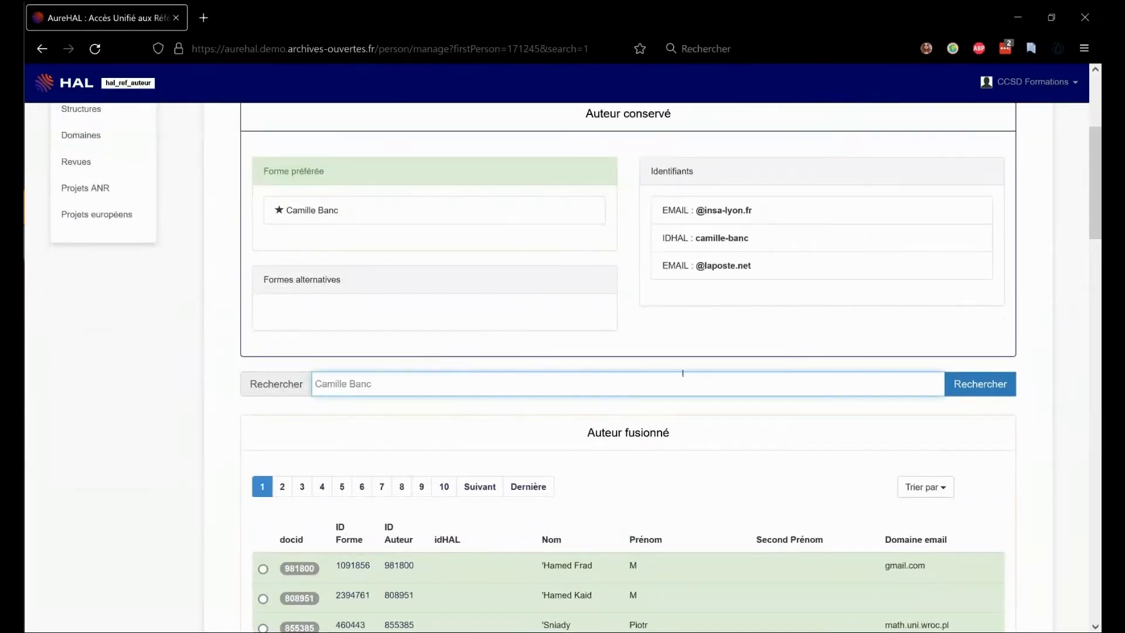
click(988, 392)
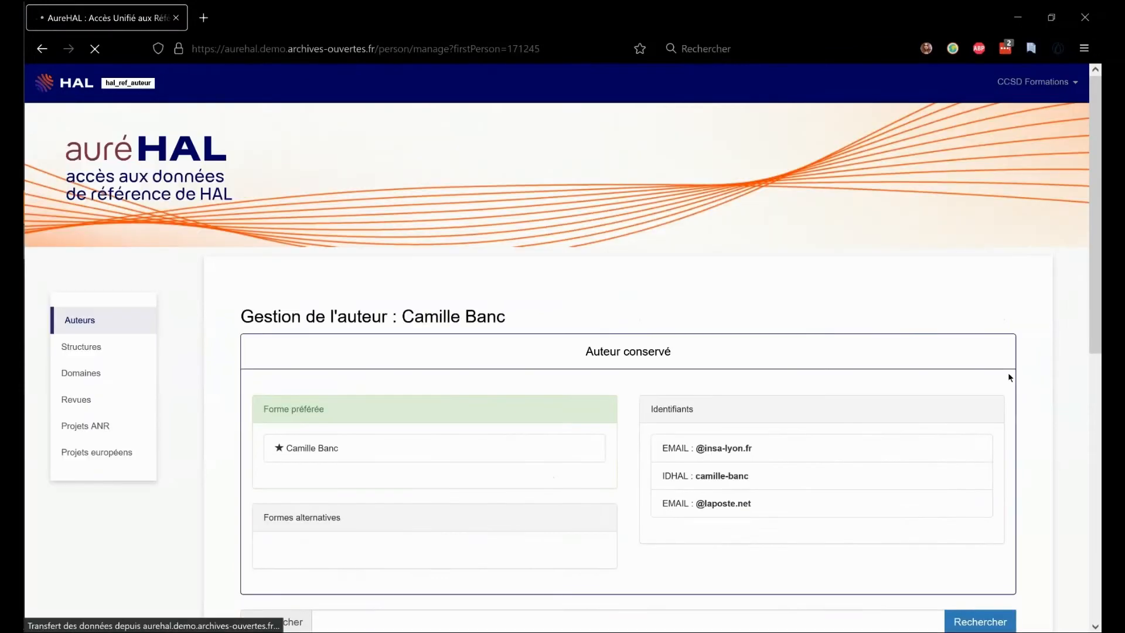
drag(1096, 229, 1097, 389)
click(263, 487)
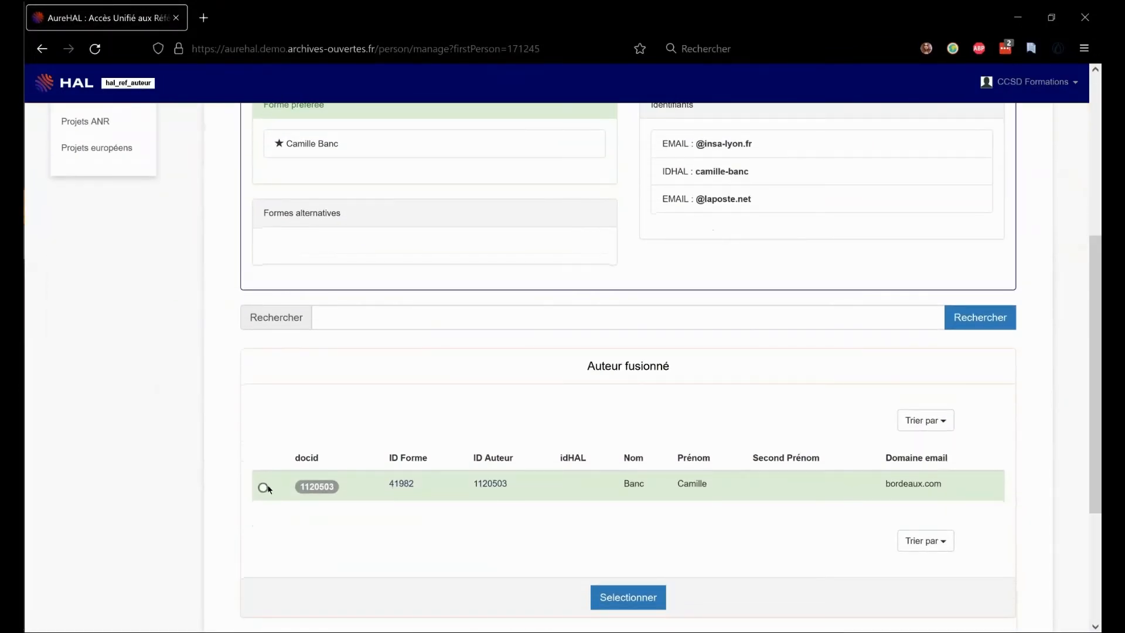
click(644, 602)
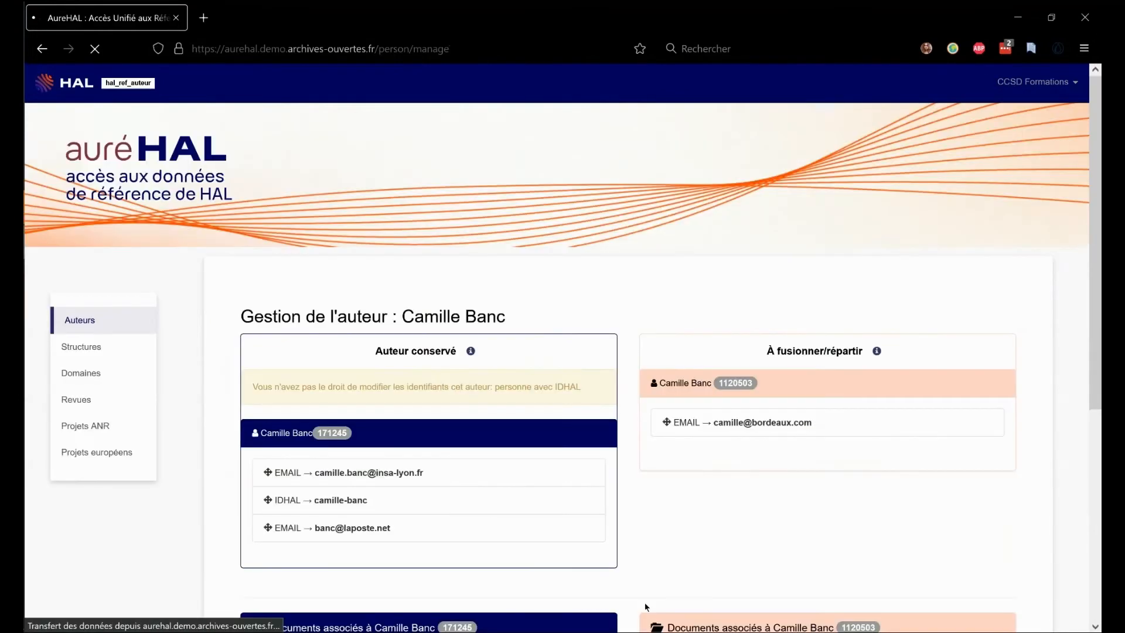
- Transfer all documents in the Institut National des Sciences Appliquées de Lyon (219748) group to the retained author with idHAL
drag(1091, 228, 1100, 359)
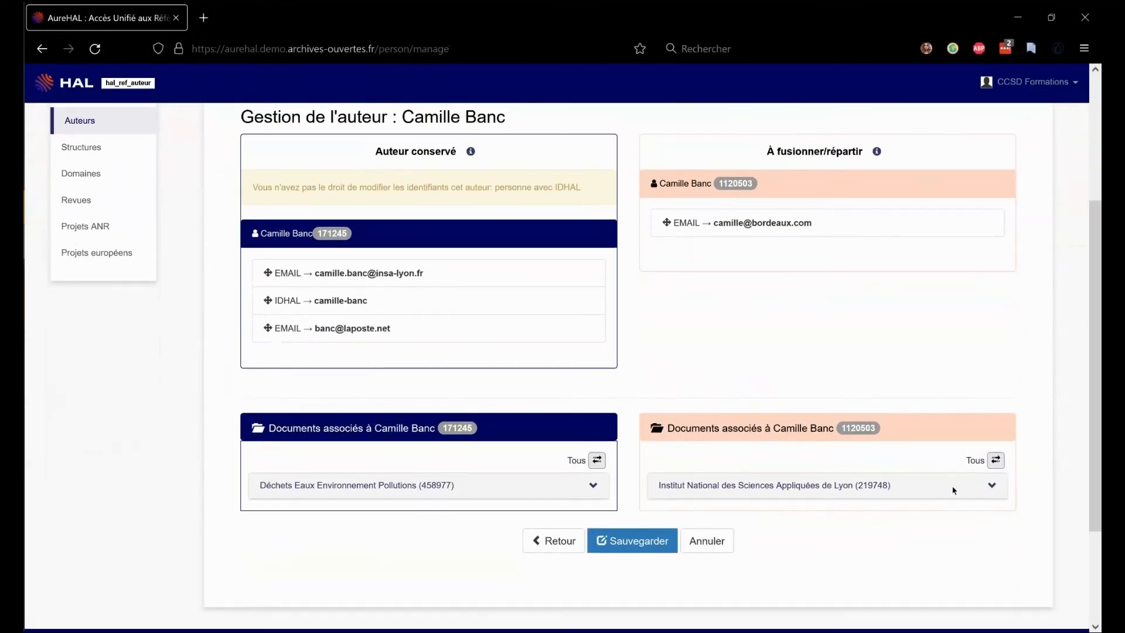
click(993, 485)
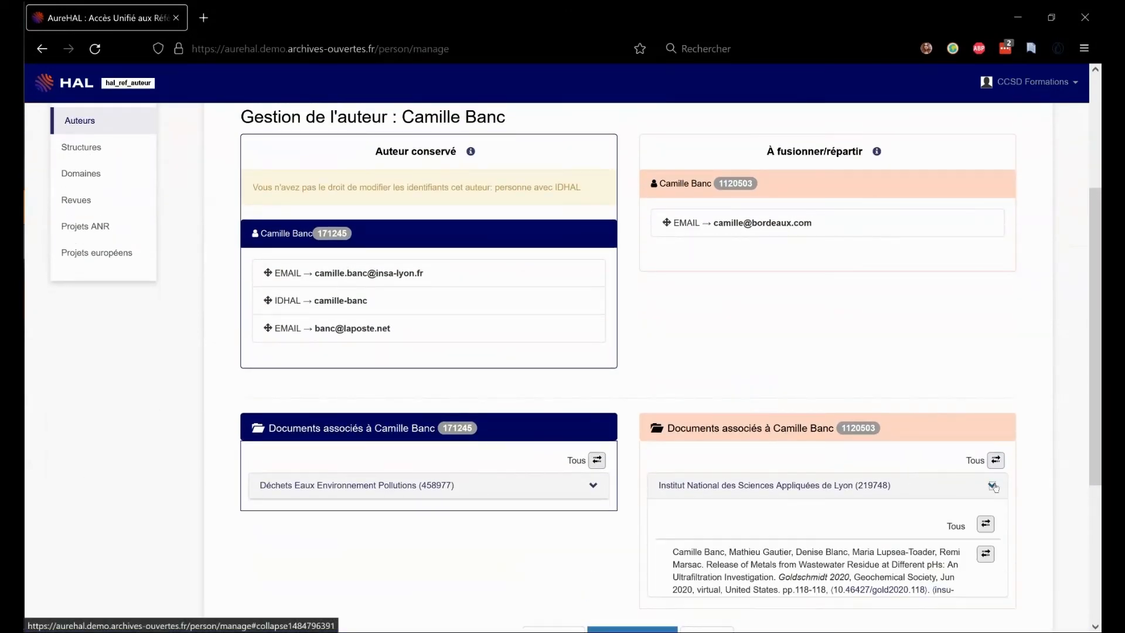
click(985, 523)
- Move the bordeaux.com e-mail identifier to the retained author with idHAL, and try to move an identifier back out
drag(1094, 410, 1100, 372)
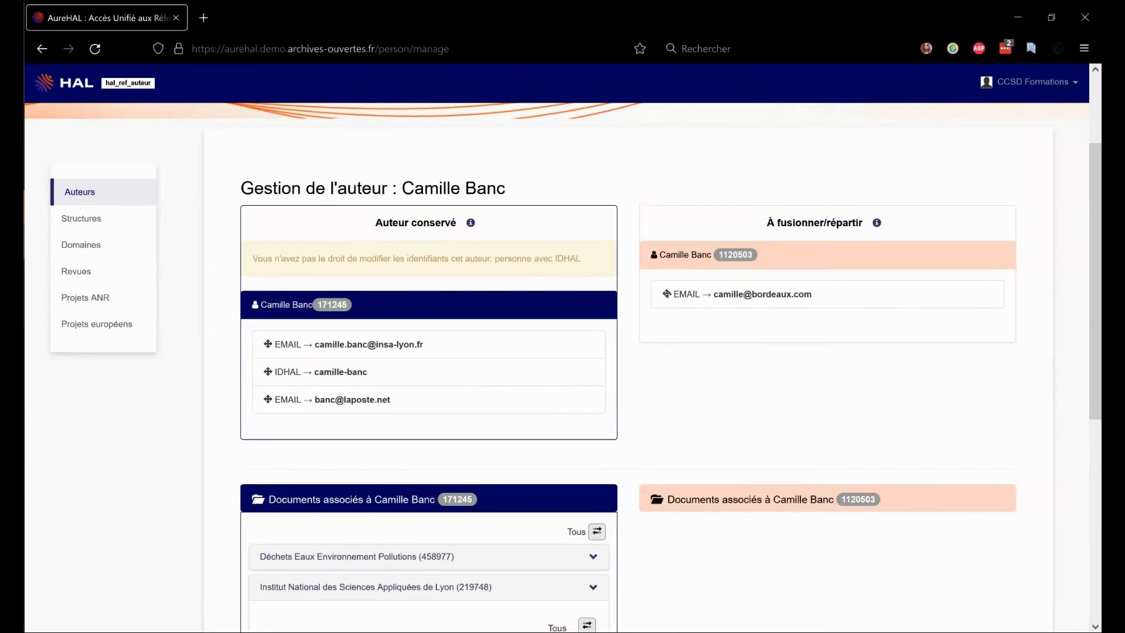
mouse_move(666, 294)
mouse_down()
mouse_move(255, 367)
mouse_move(367, 332)
mouse_move(664, 292)
mouse_up()
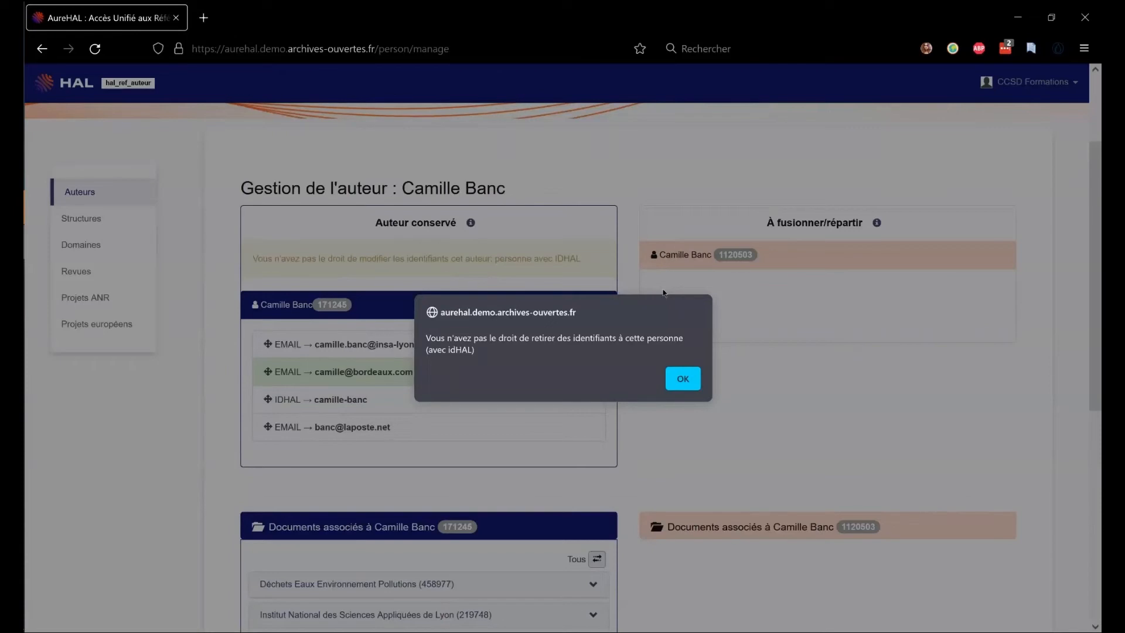
click(687, 379)
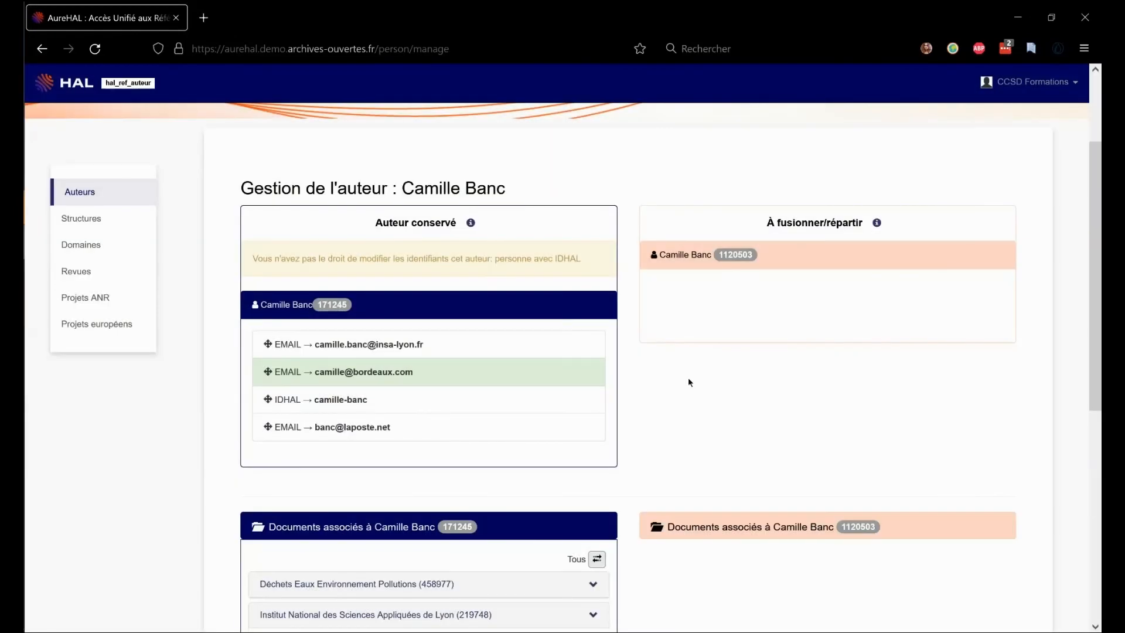
- Save the merge of the bordeaux.com author into the idHAL author, review the summary, and record the changes
drag(1094, 248, 1094, 408)
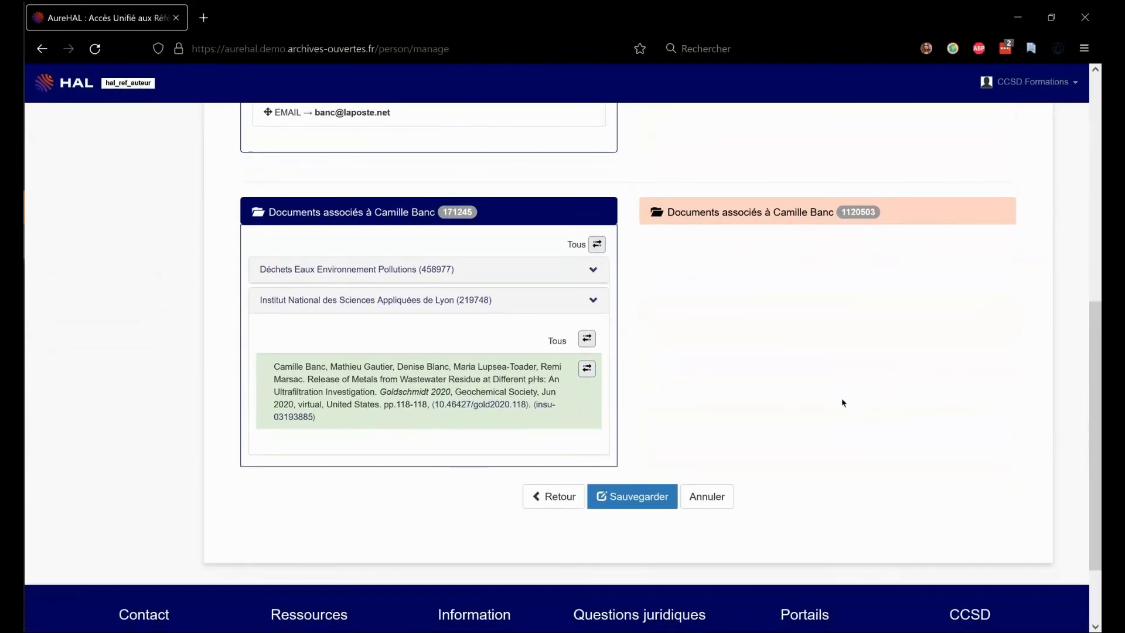
click(655, 508)
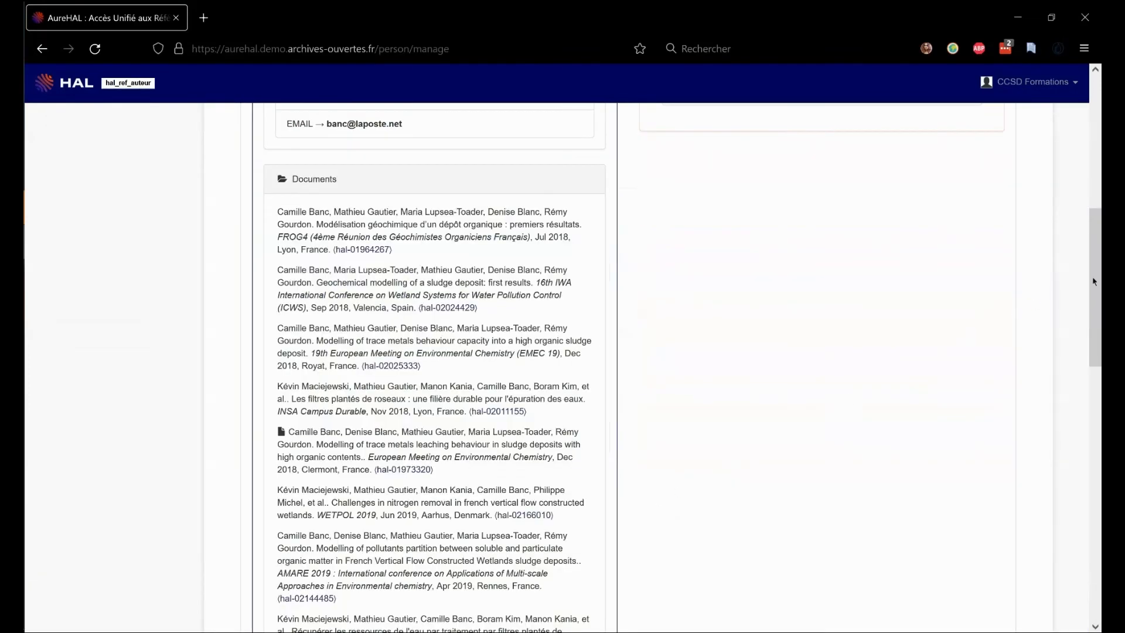
drag(1093, 281, 1093, 512)
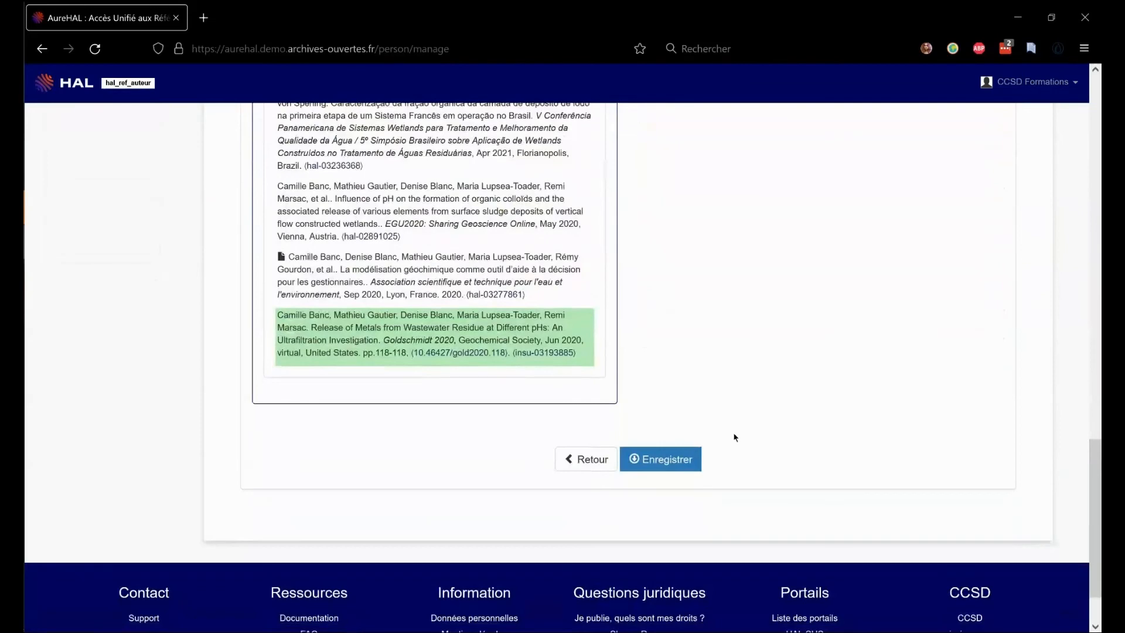
click(673, 469)
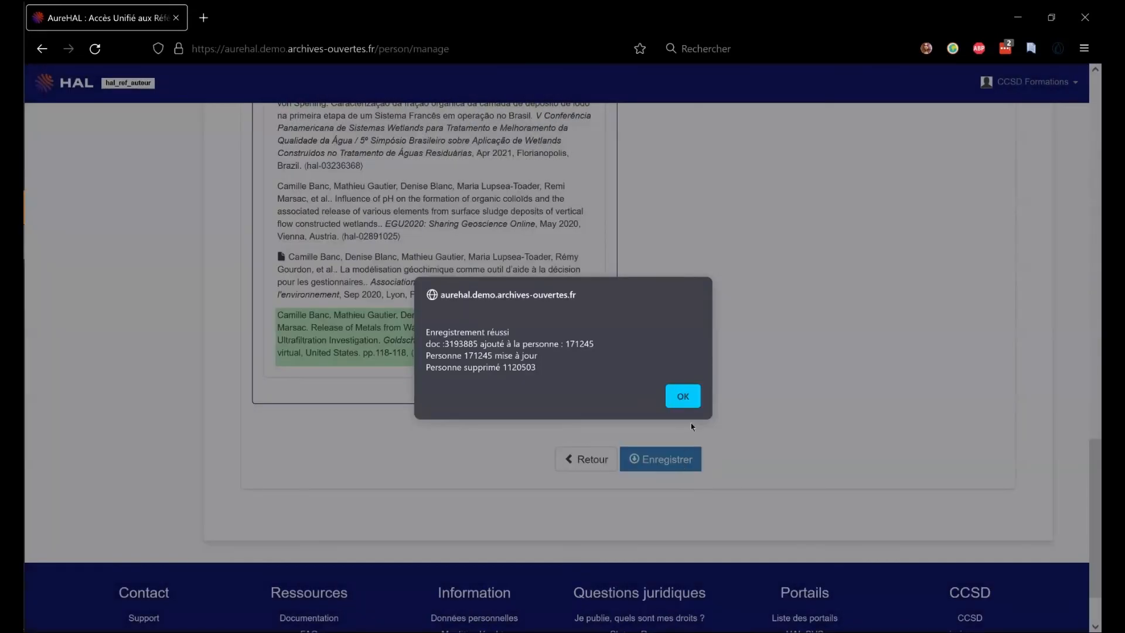
click(694, 401)
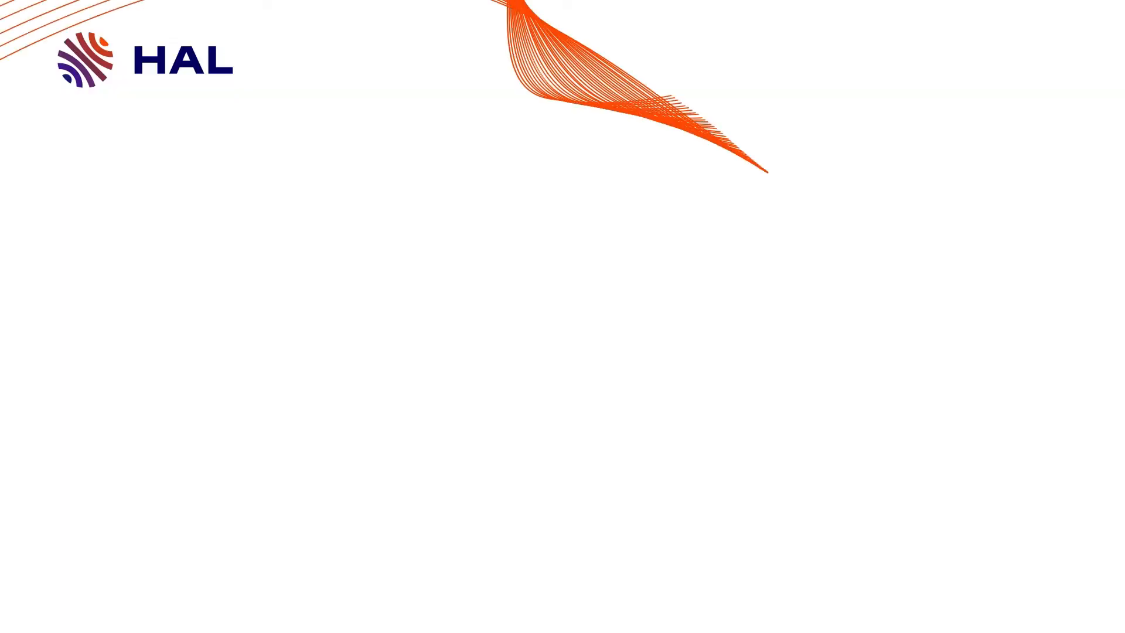